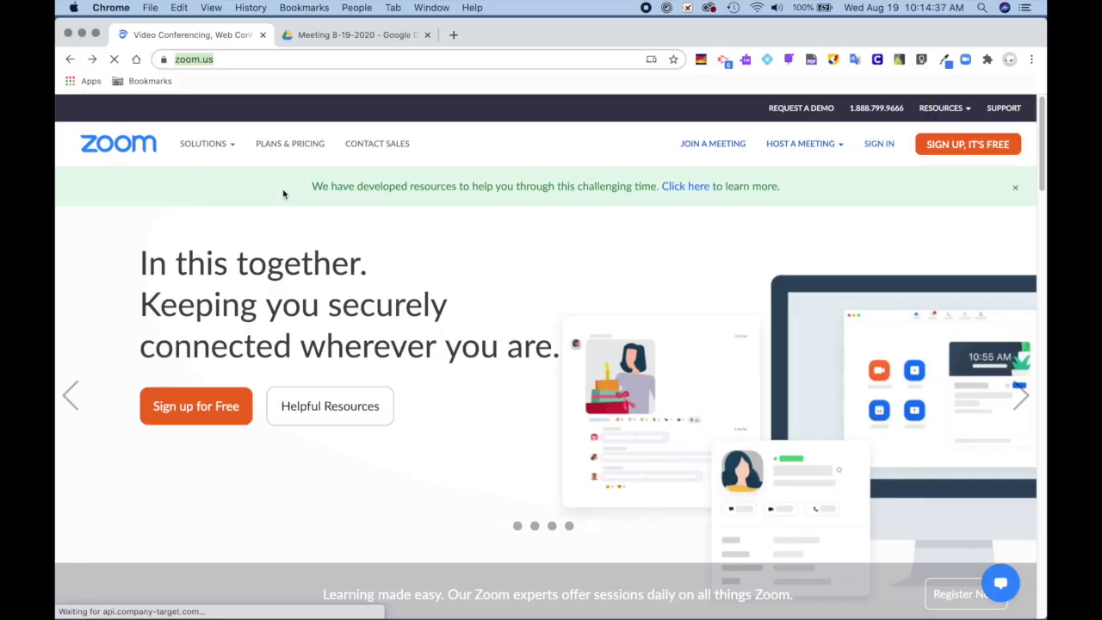
- Go to zoom.us, sign in, and open the Usage report in the account's reports
text(z)
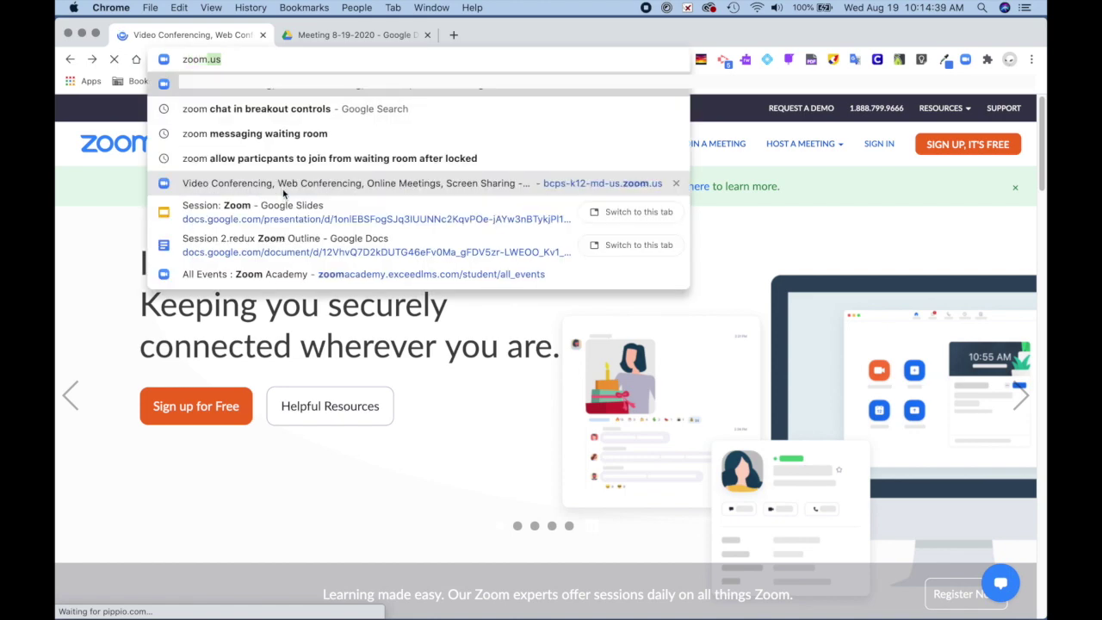
click(879, 144)
click(461, 435)
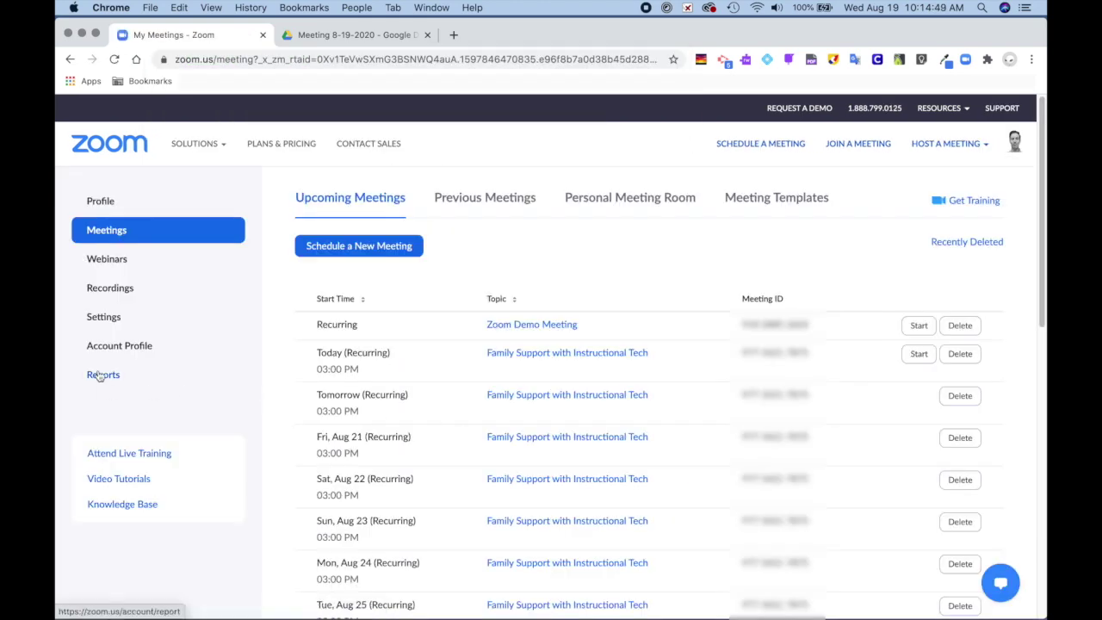
click(101, 375)
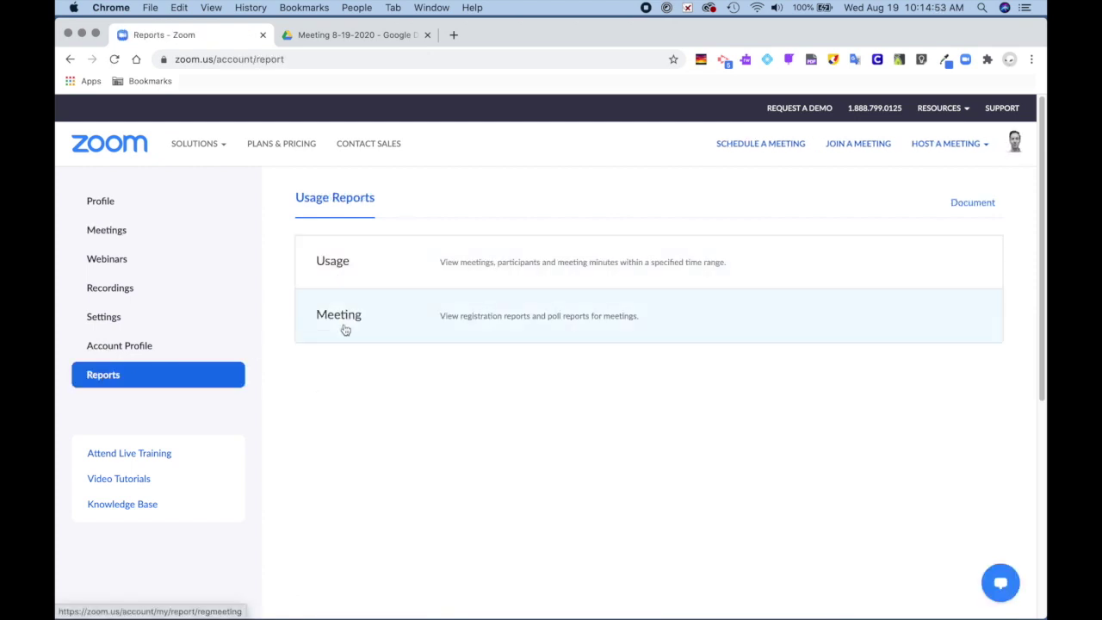
click(504, 266)
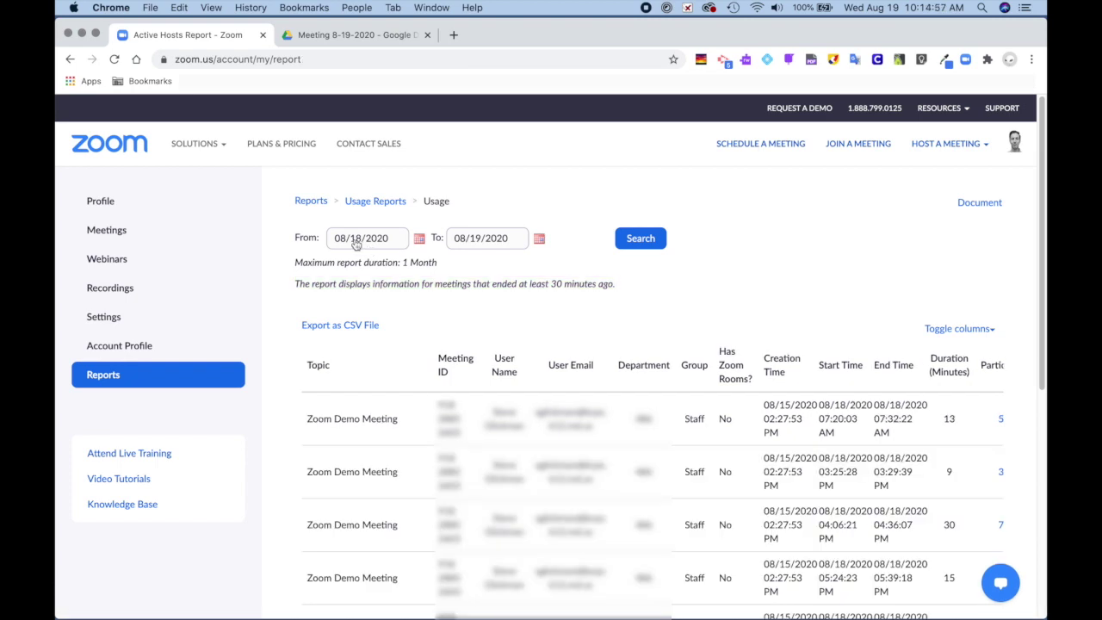
- Set the usage report's start date to 08/19/2020, search for meetings, and export the results as a CSV file
click(420, 238)
click(394, 336)
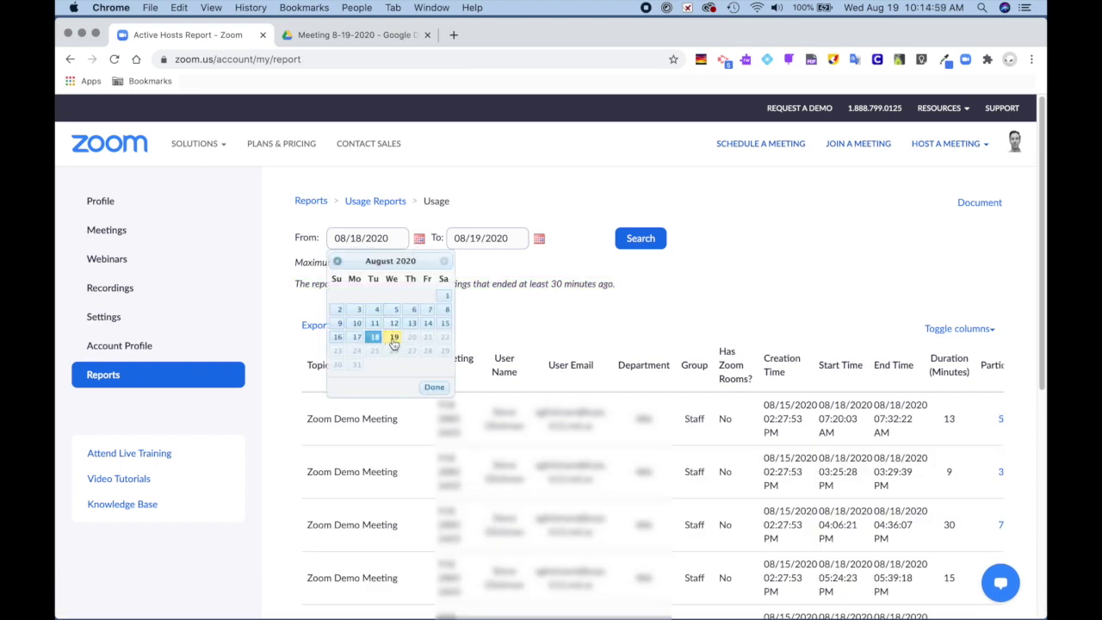
click(635, 239)
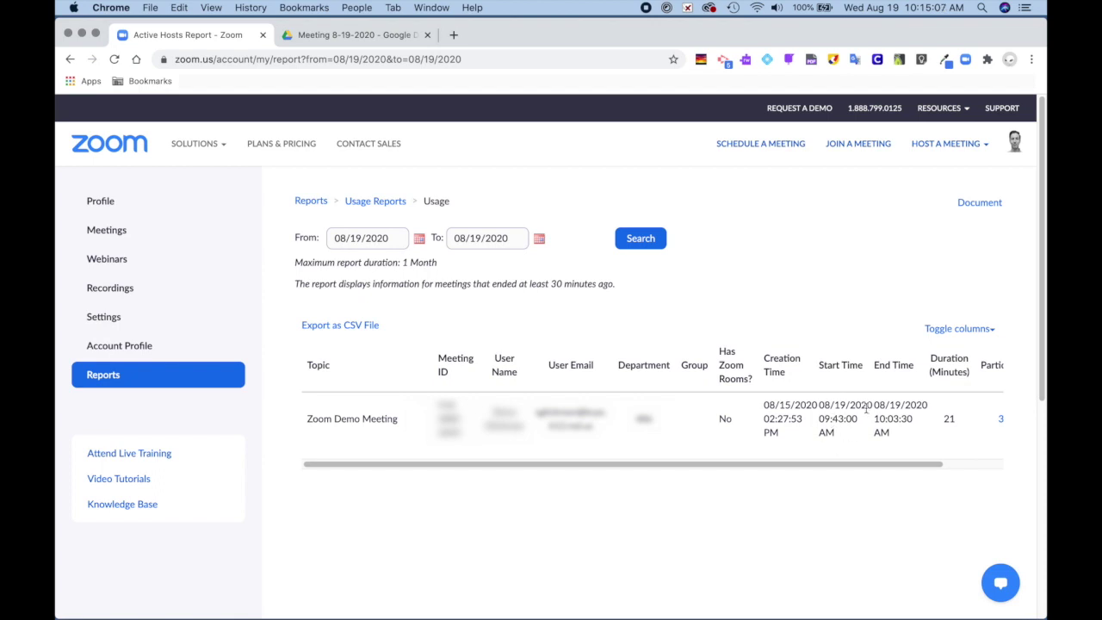
click(340, 325)
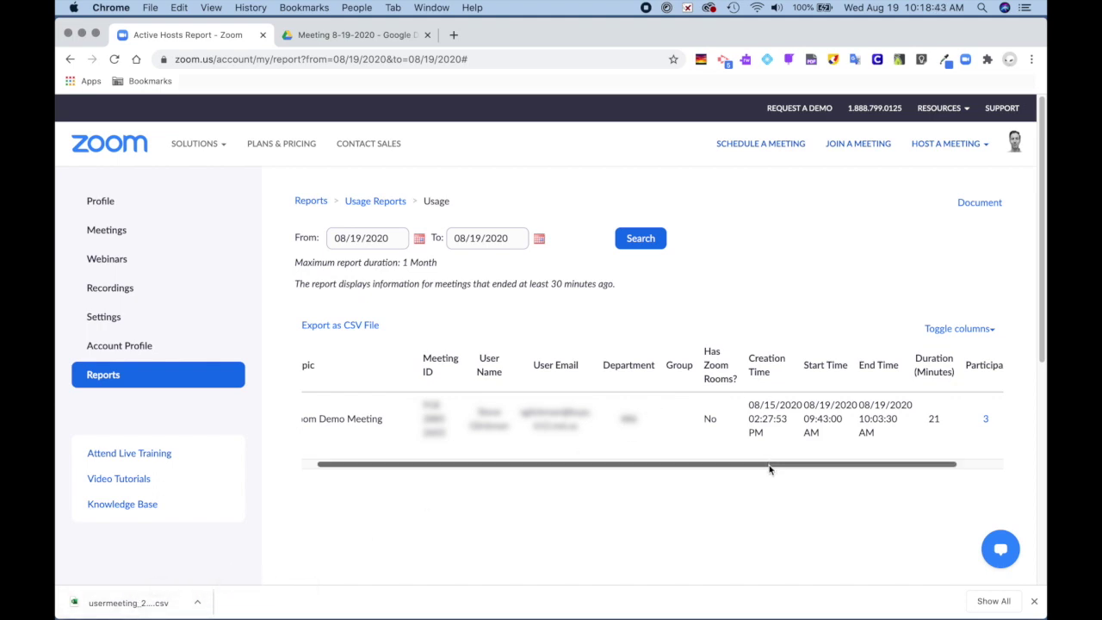
- Open the participant list of the Zoom Demo Meeting from its participant count
drag(769, 469, 873, 472)
double_click(930, 368)
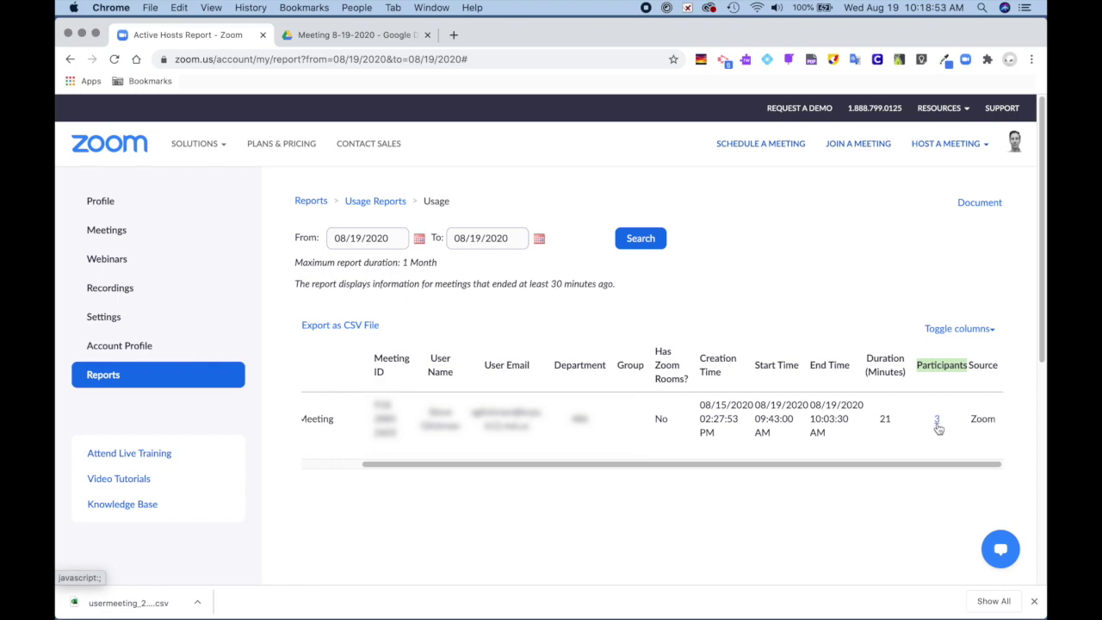
click(936, 421)
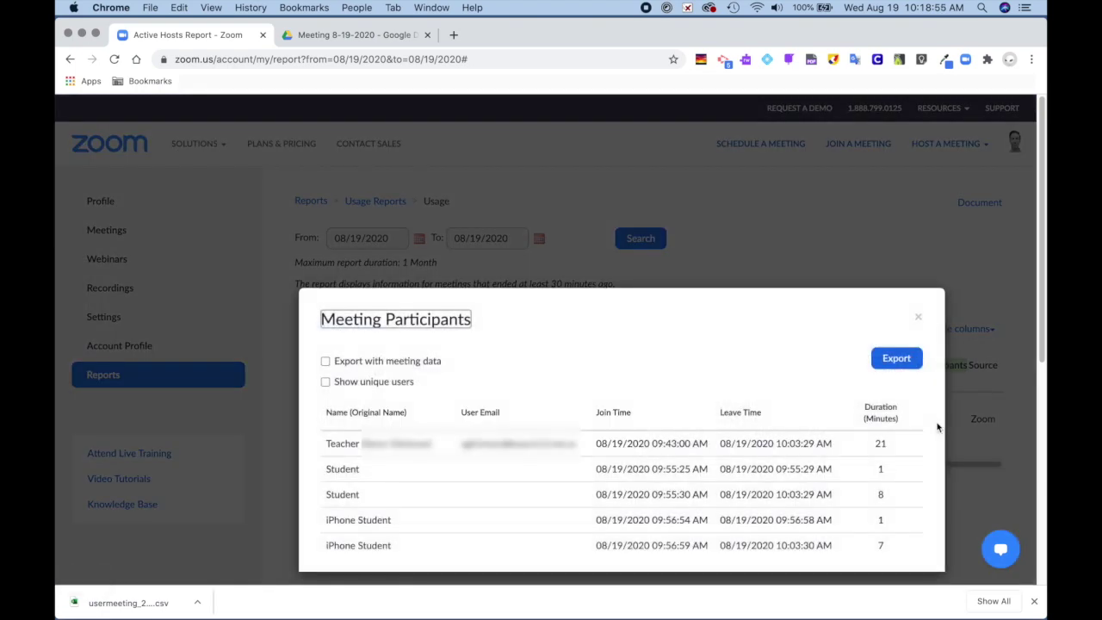
scroll(595, 433, down, 3)
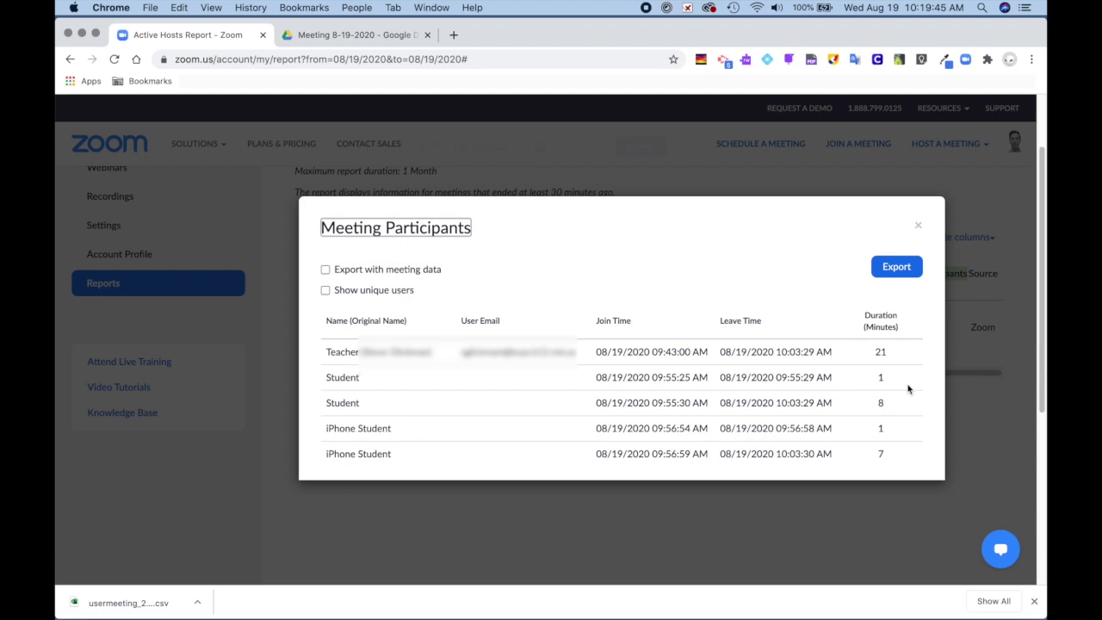
- Preview the participant list with unique users only and with meeting data included, clearing each option again
click(325, 292)
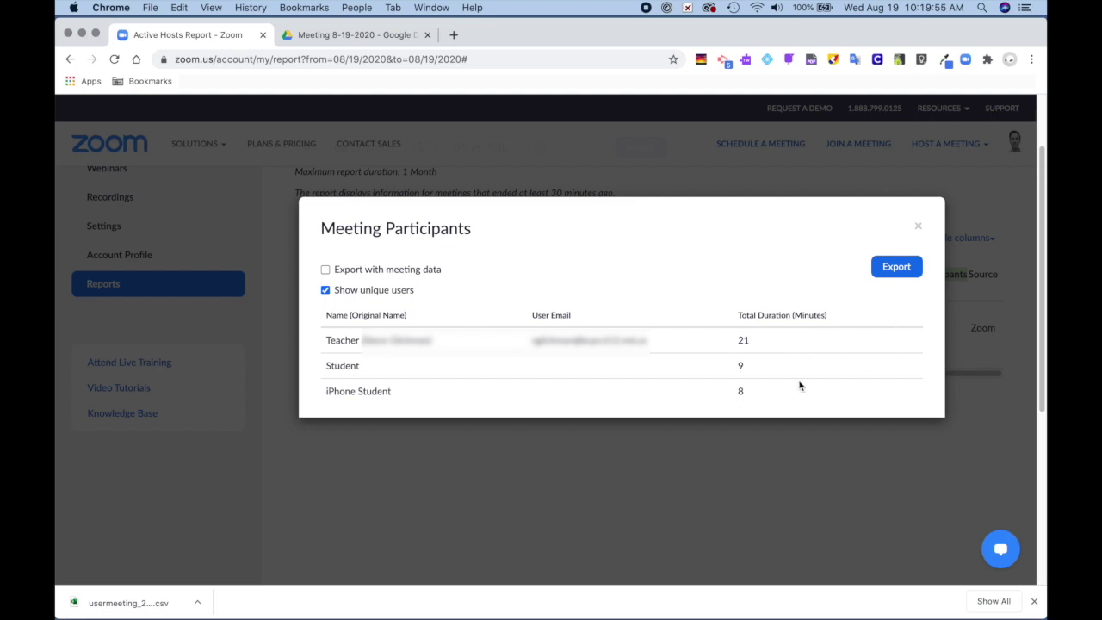
click(325, 290)
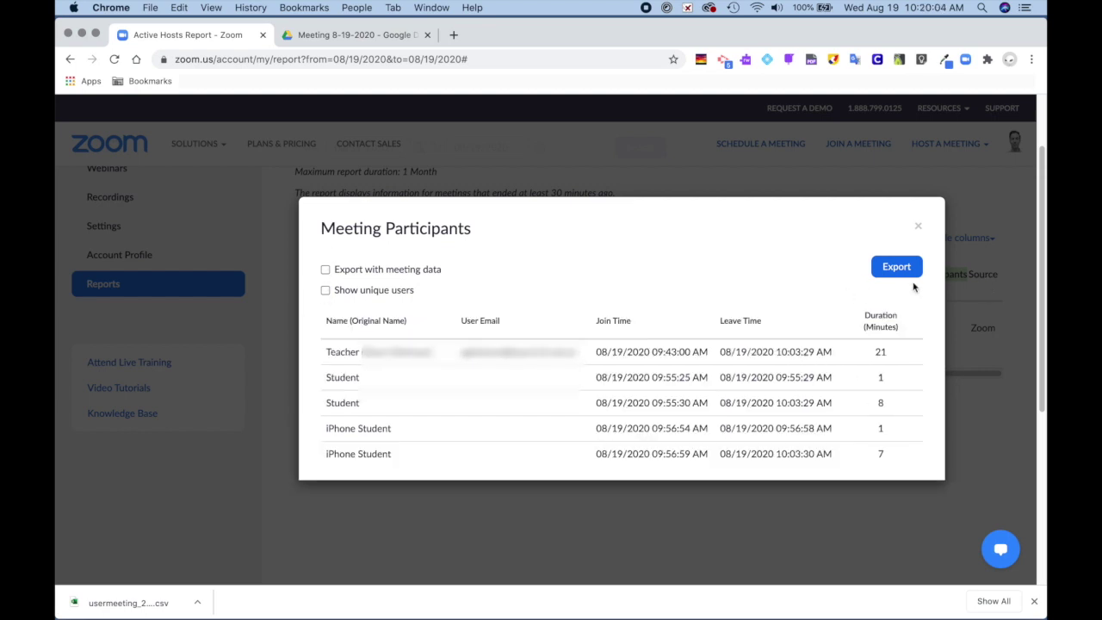
click(326, 270)
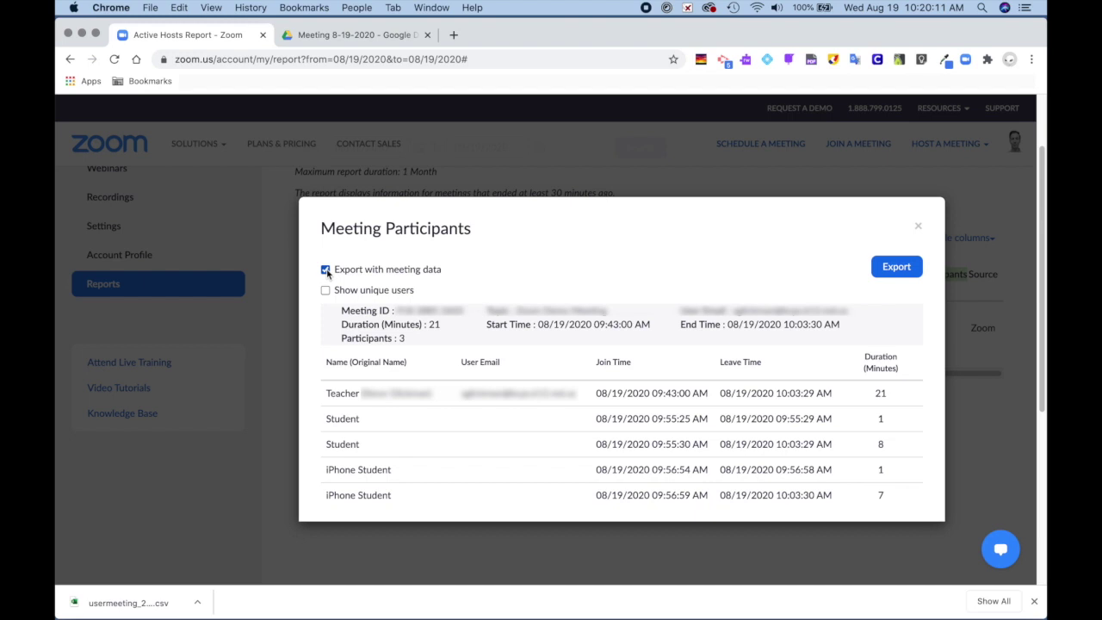
click(326, 270)
- Export the participant list and upload the participants CSV file to the Meeting 8-19-2020 folder in Google Drive
click(905, 268)
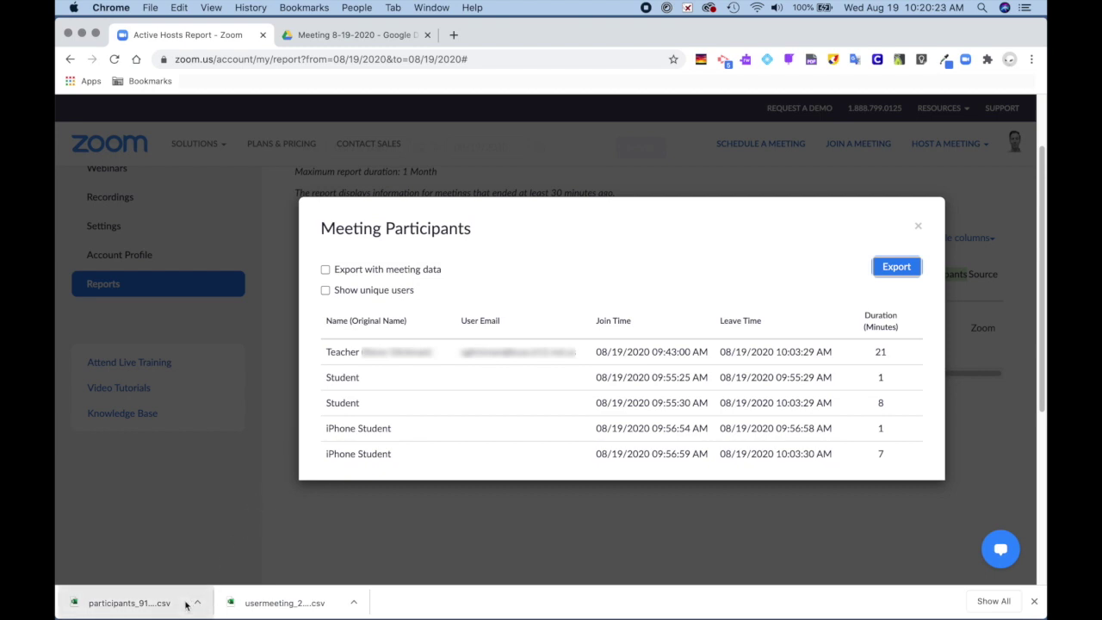
click(337, 34)
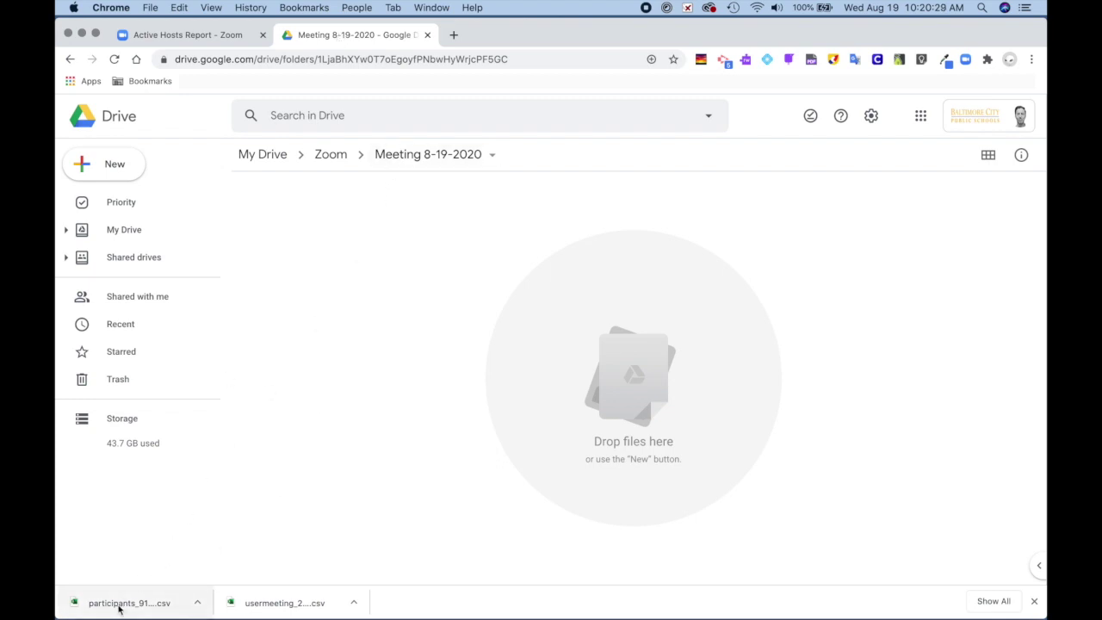
drag(121, 602, 365, 239)
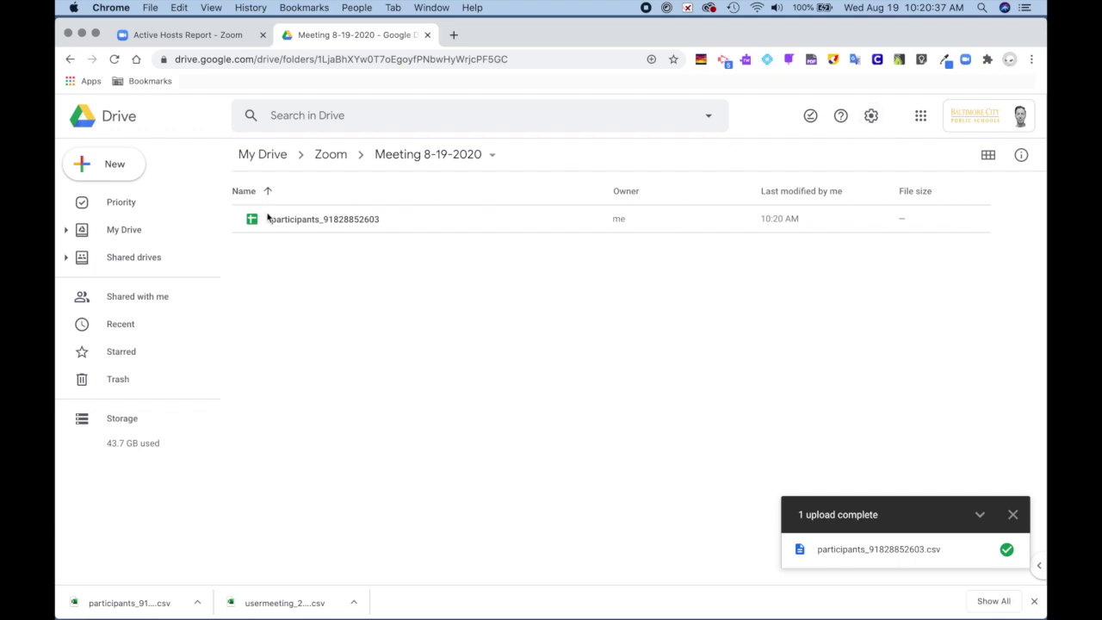
- Check in the Drive settings whether uploaded files are converted to Google Docs editor format
click(871, 118)
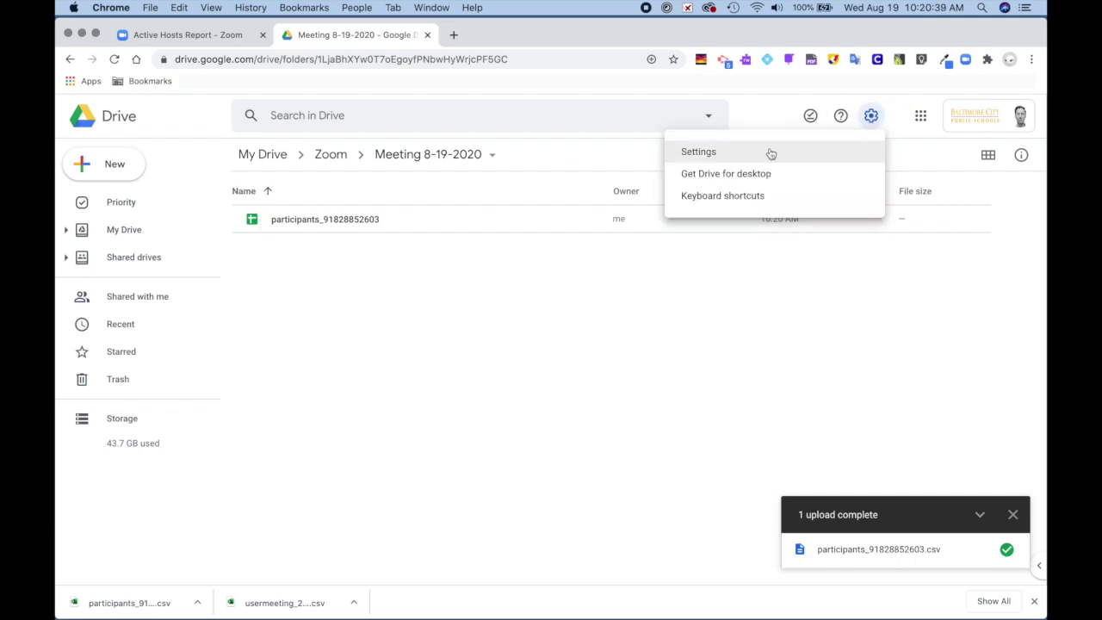
click(733, 157)
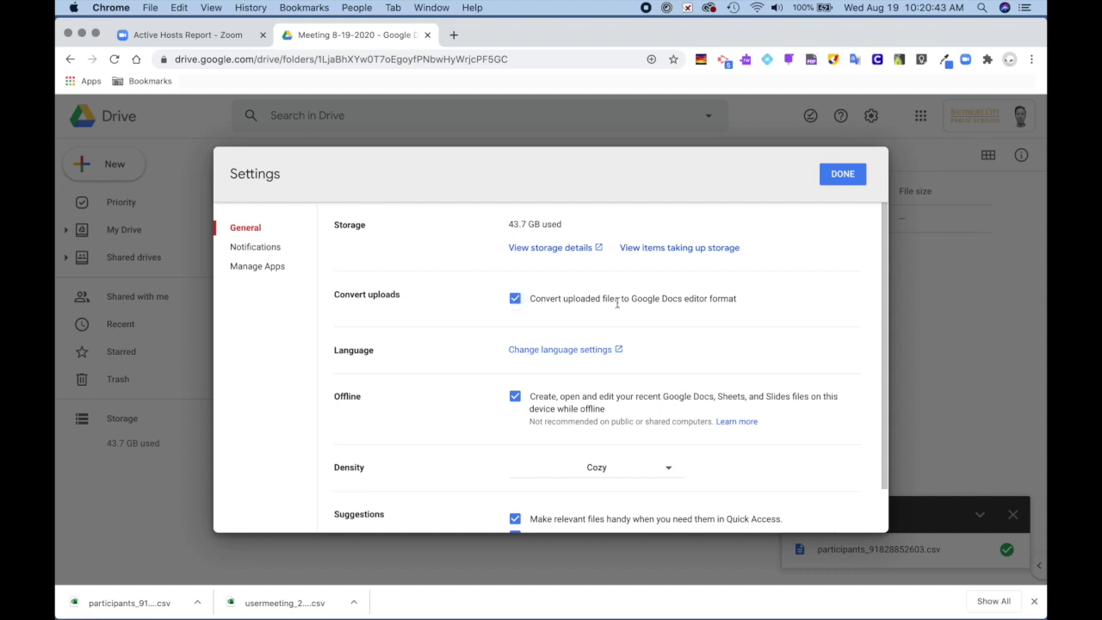
click(856, 177)
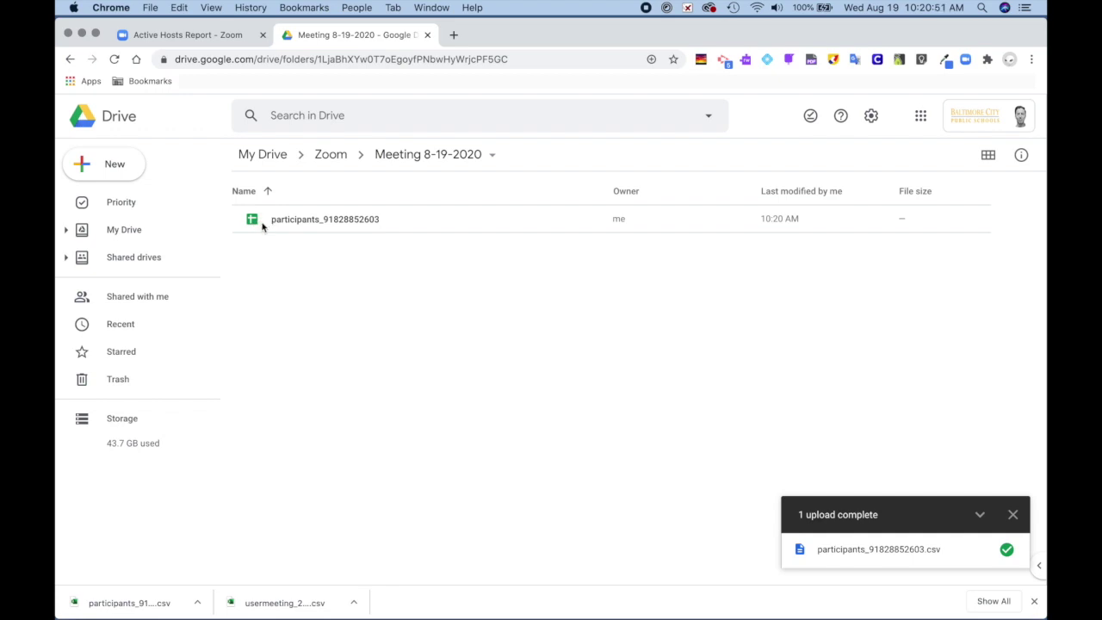
- Open the uploaded participants spreadsheet and widen column B and columns C to F to fit their contents
click(255, 220)
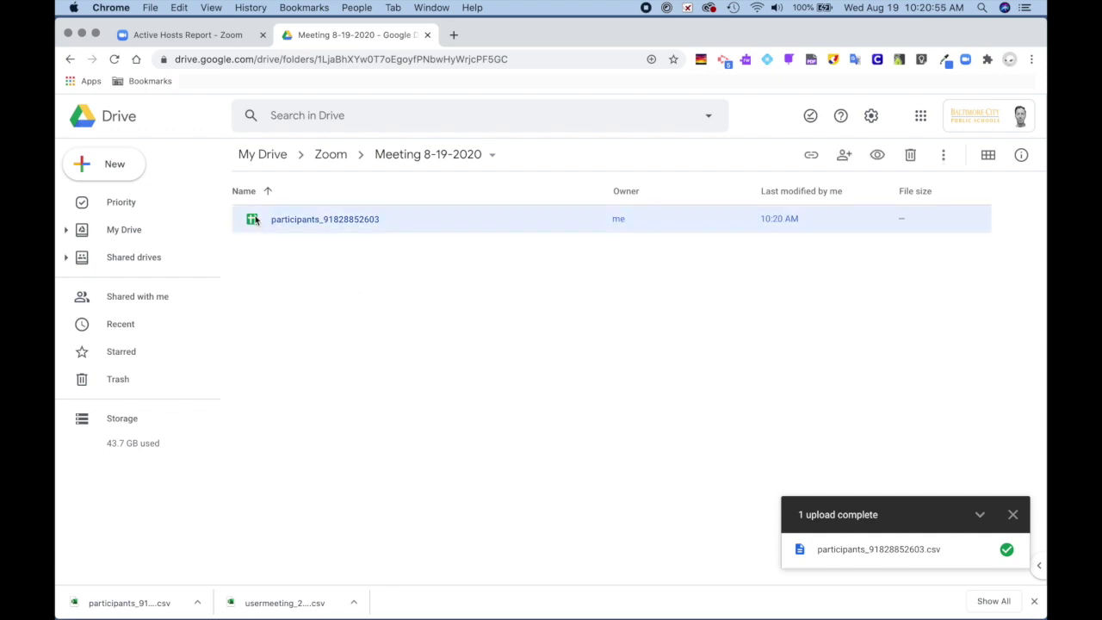
double_click(255, 220)
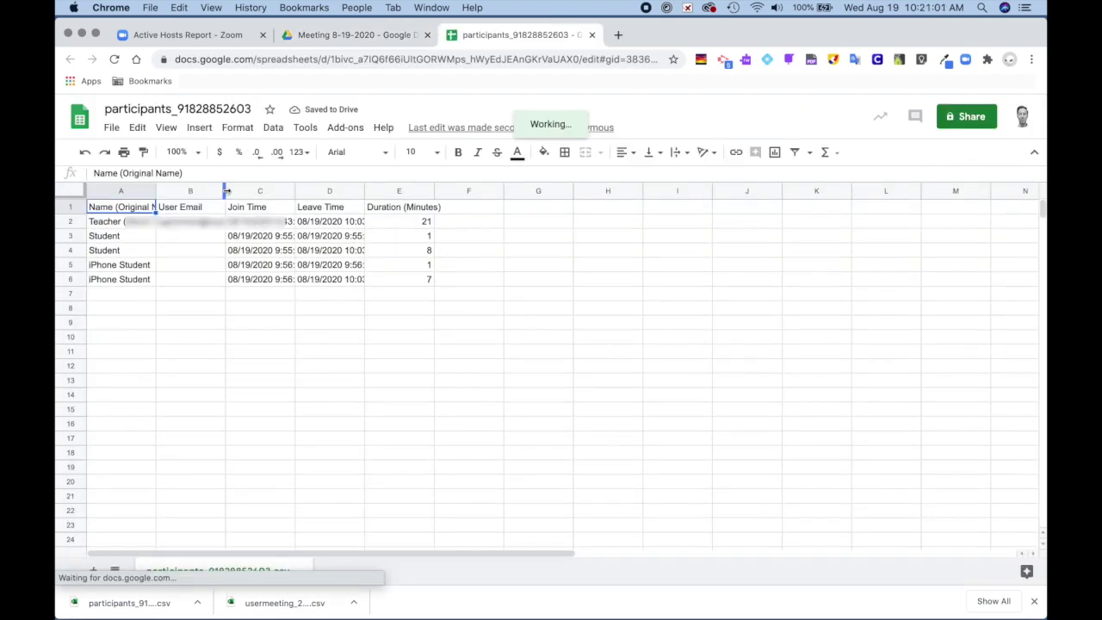
drag(226, 191, 510, 193)
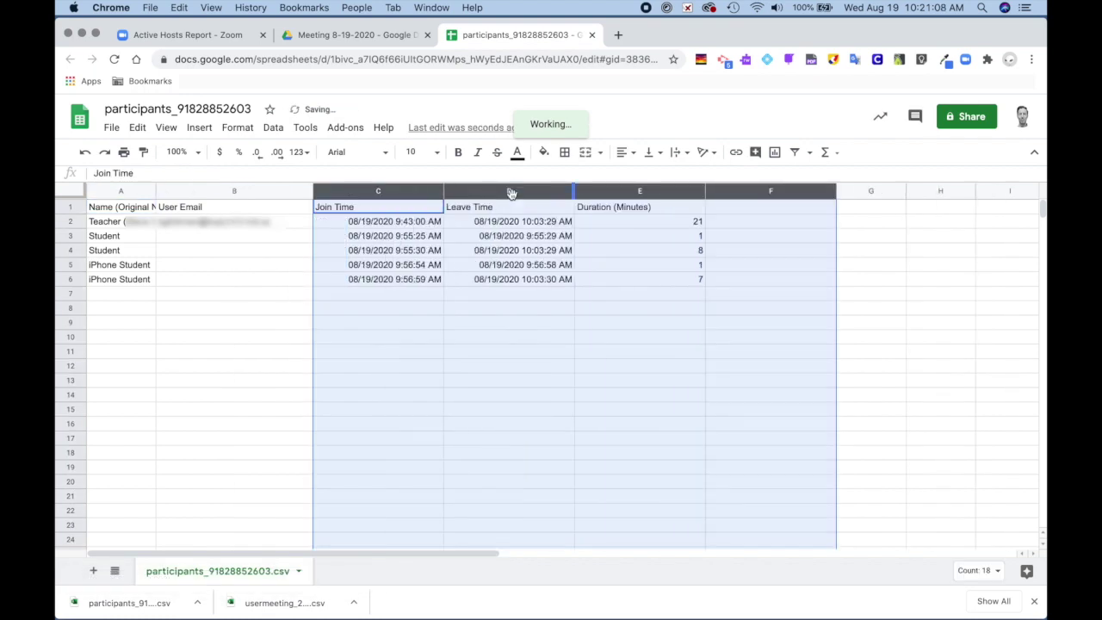
click(121, 308)
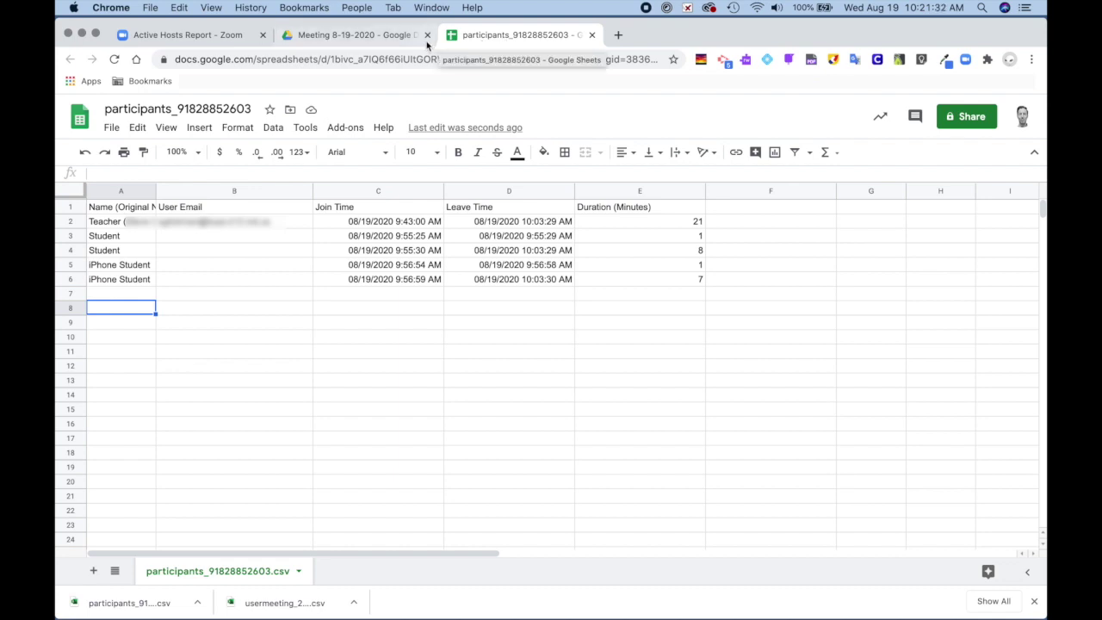
- Rename the participants spreadsheet in the Drive folder to participants_8-19-2020
click(351, 38)
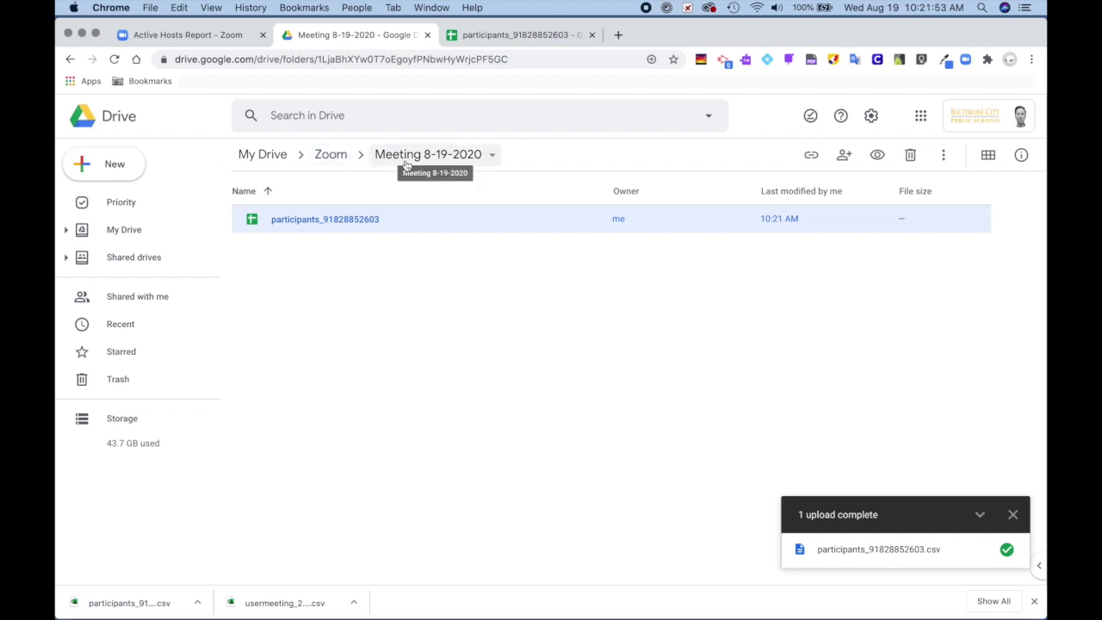
right_click(343, 222)
click(412, 428)
drag(546, 336, 491, 336)
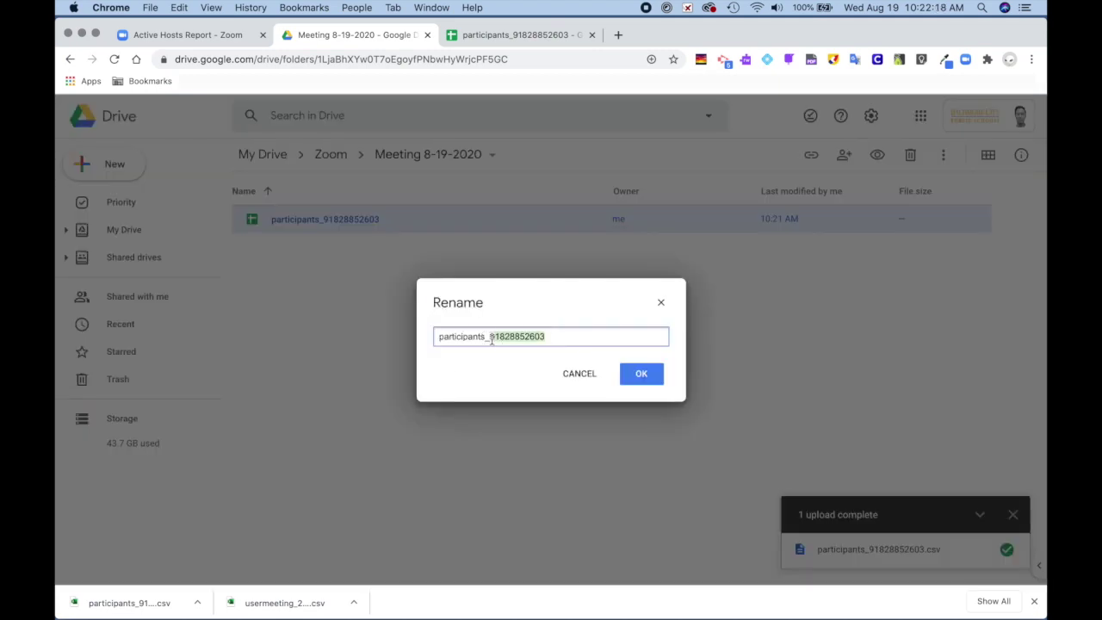
text(8-19-2020)
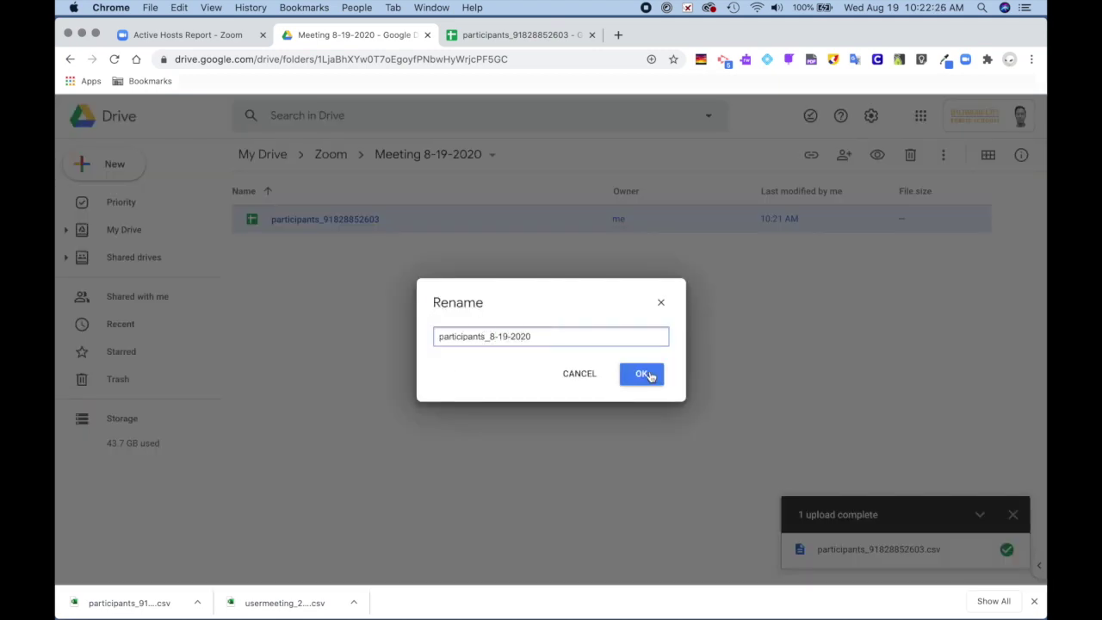
click(641, 373)
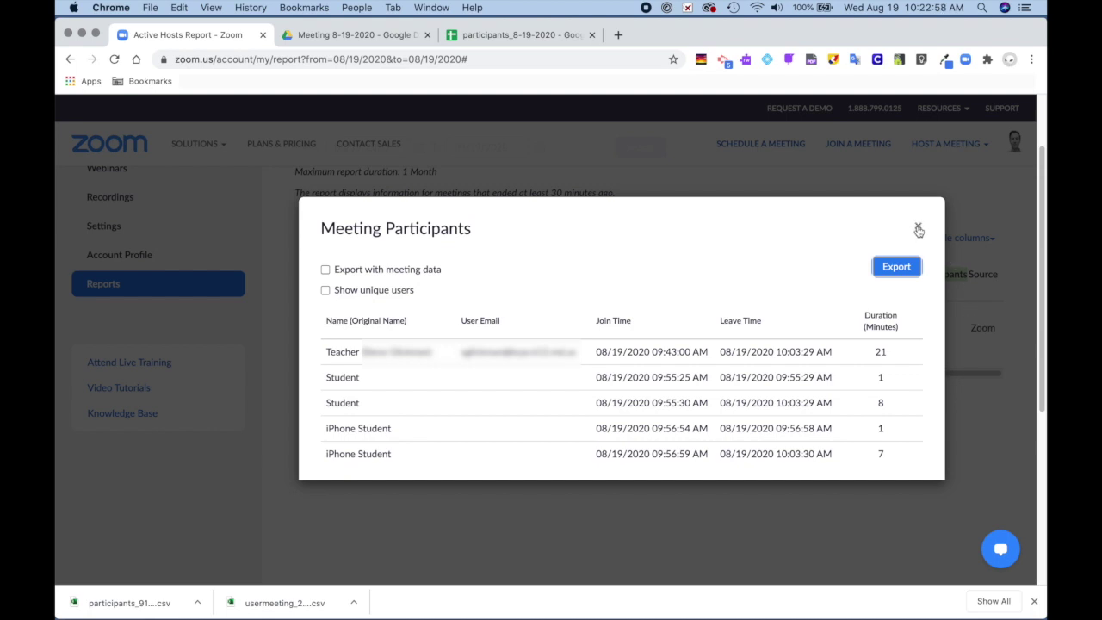
- Return to Zoom, close the participant list, and open the Meeting report from the usage reports
click(918, 229)
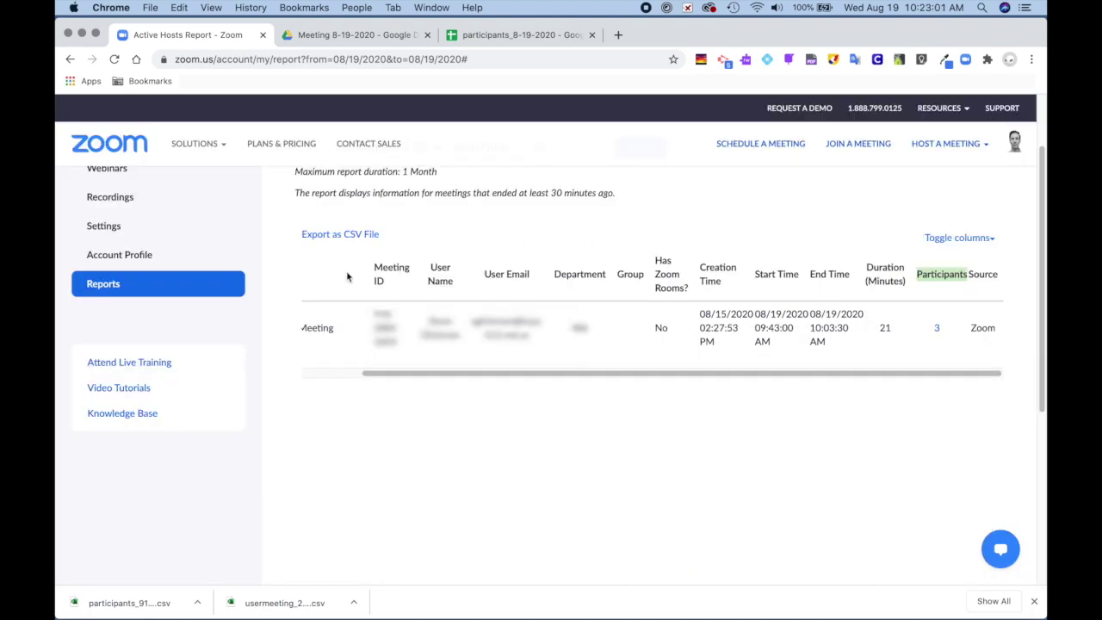
scroll(349, 278, up, 3)
click(312, 201)
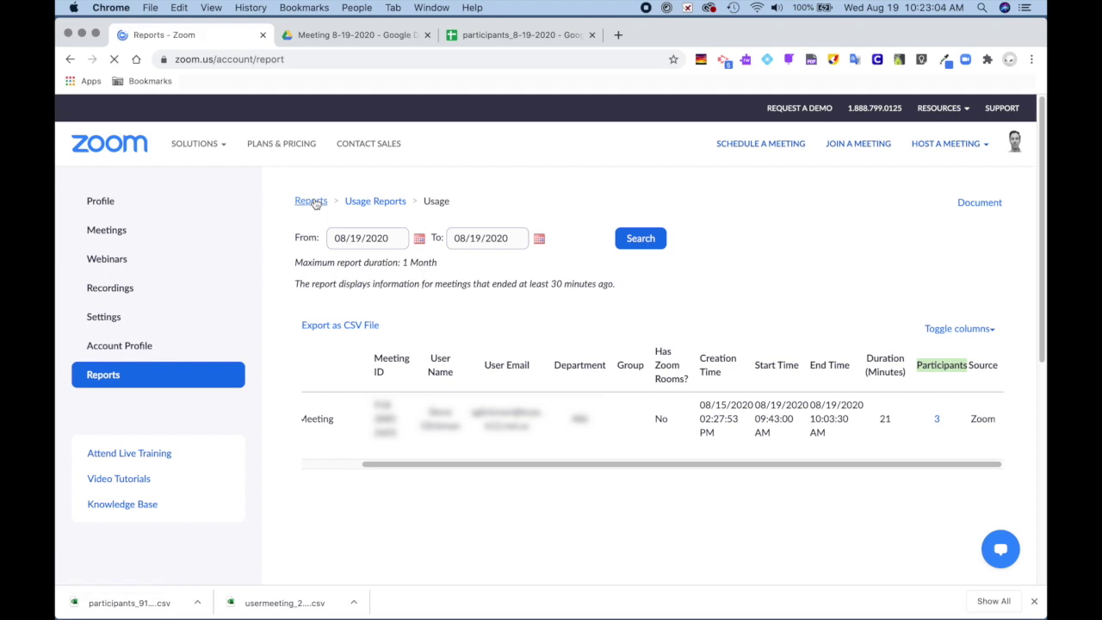
click(363, 320)
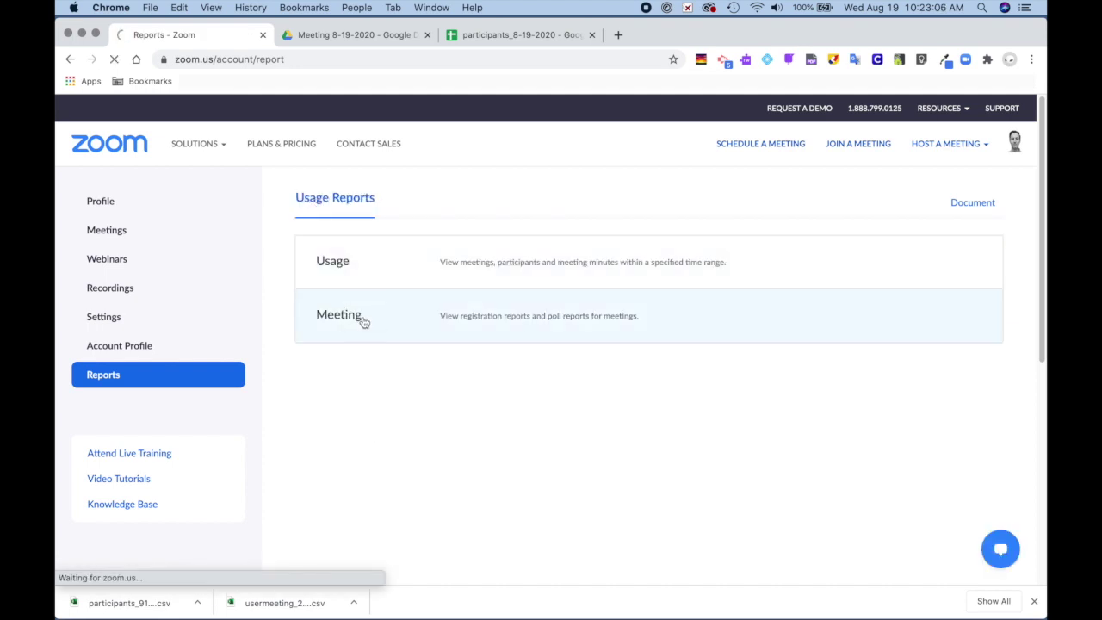
- Search for meetings starting from 08/19/2020 and generate the poll report for the Zoom Demo Meeting
click(557, 315)
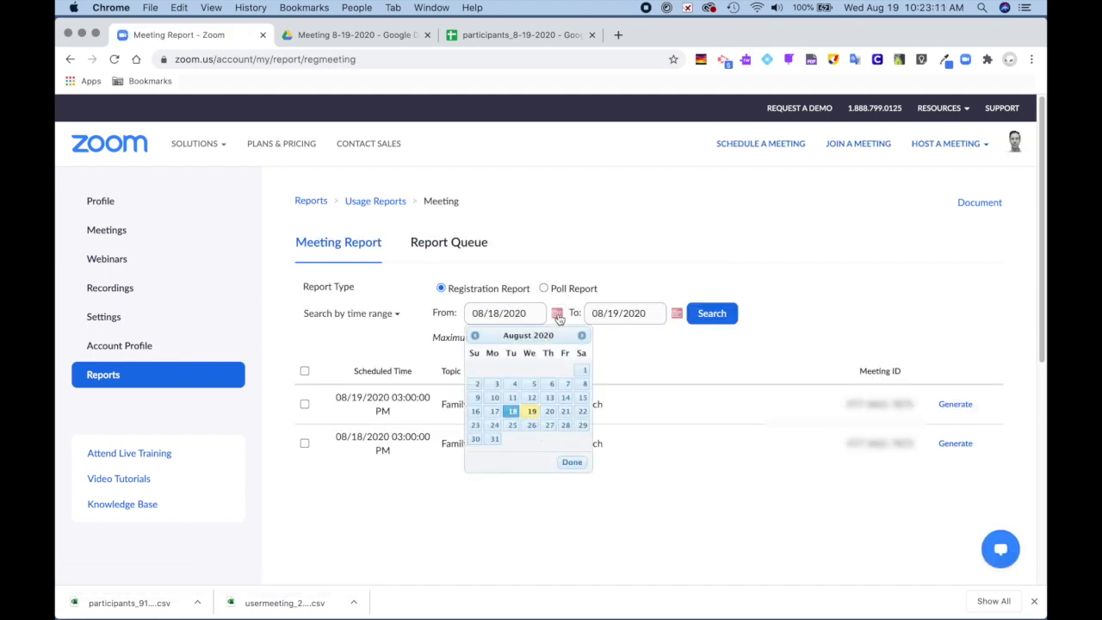
click(531, 411)
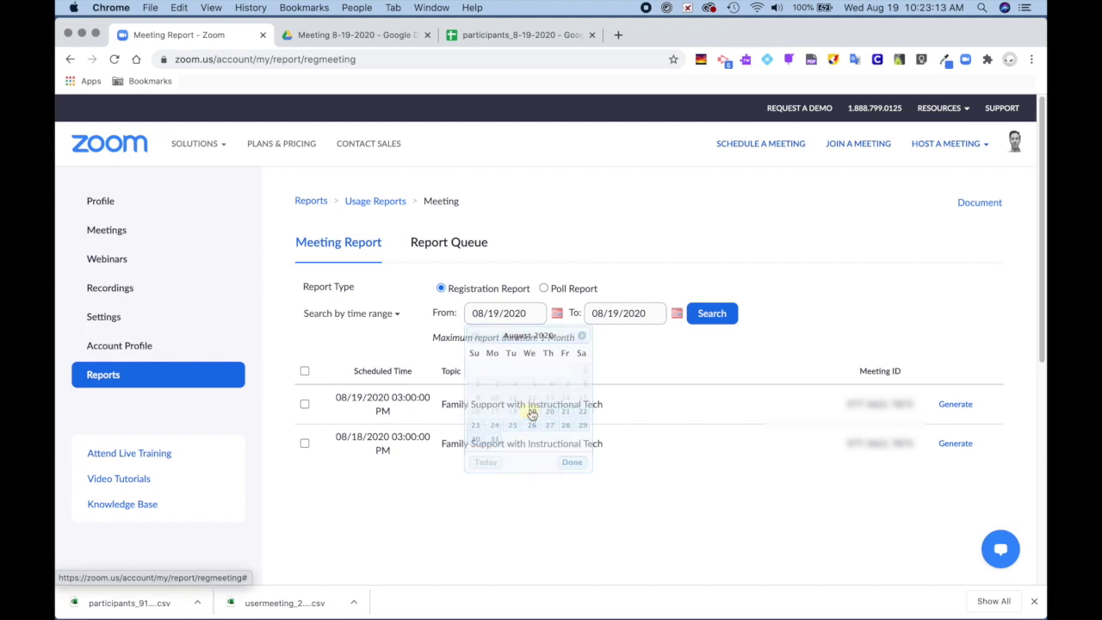
click(712, 317)
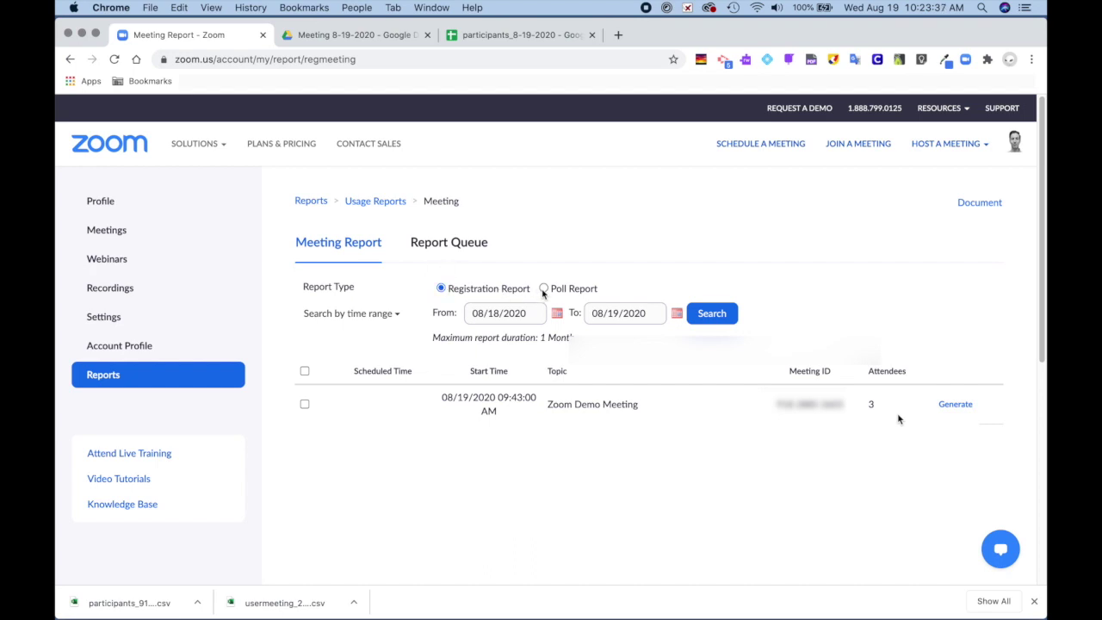
click(443, 290)
click(954, 405)
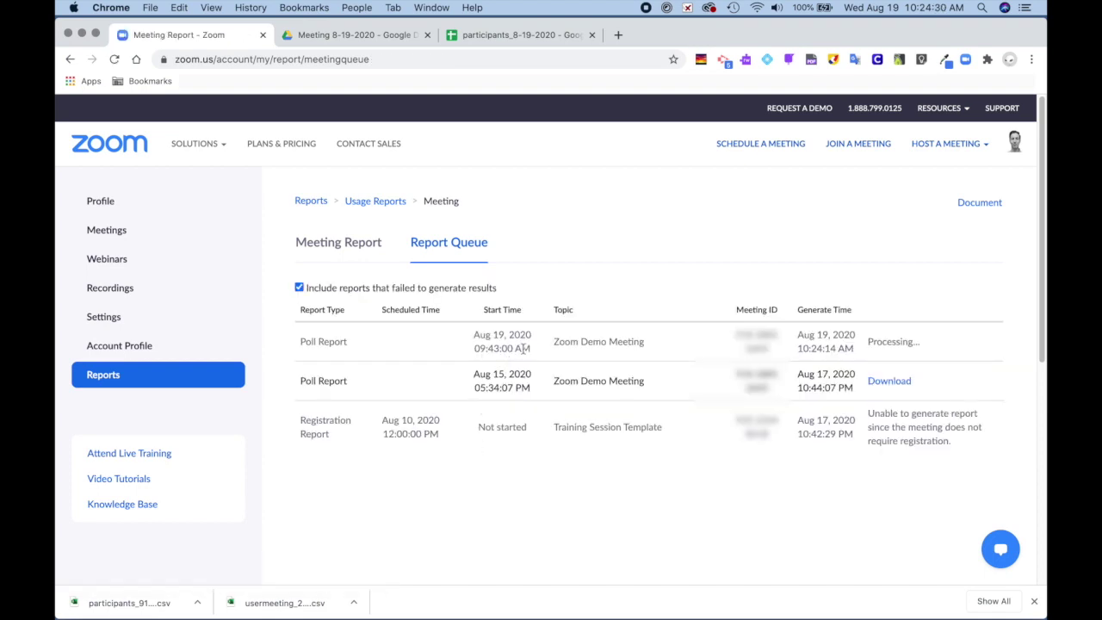
double_click(897, 342)
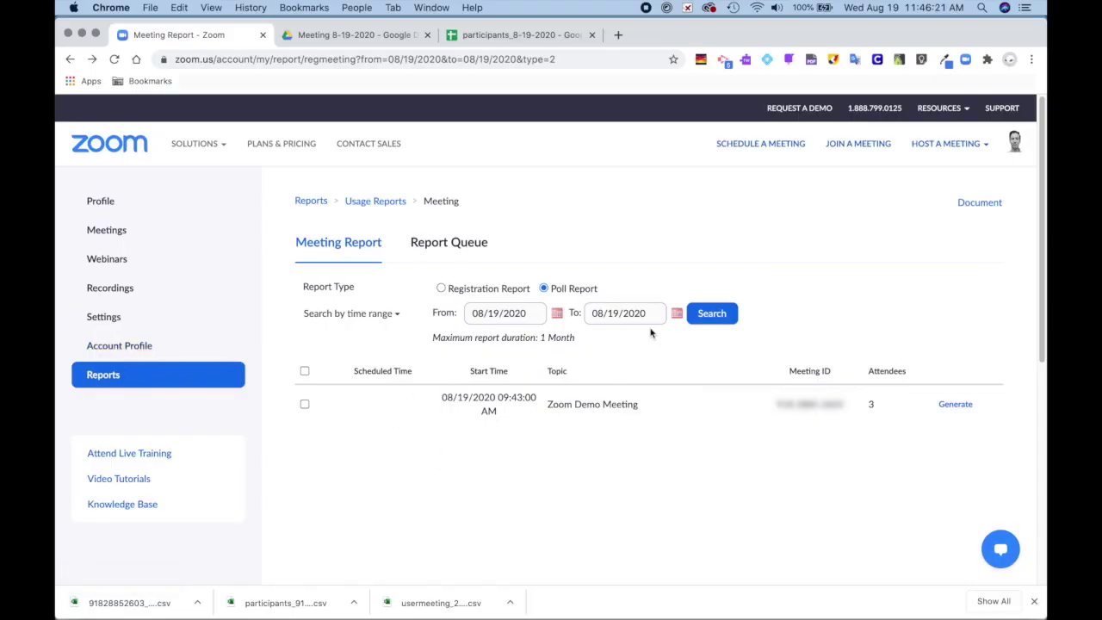
- Generate and download the latest Zoom Demo Meeting poll report, and upload the CSV to the Meeting 8-19-2020 folder in Google Drive
click(955, 404)
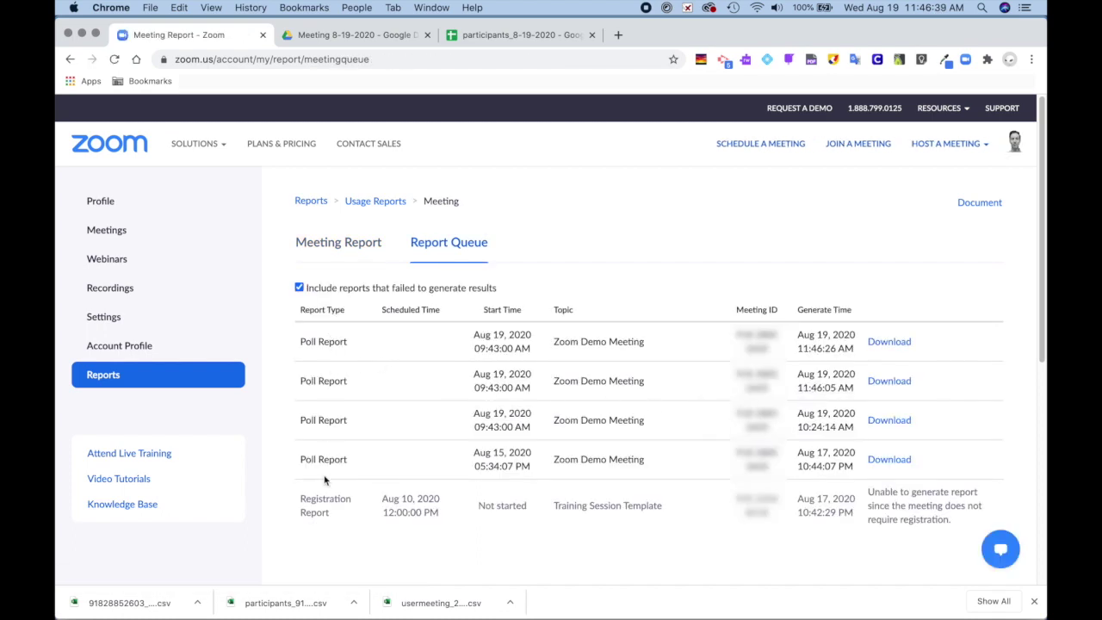
click(895, 343)
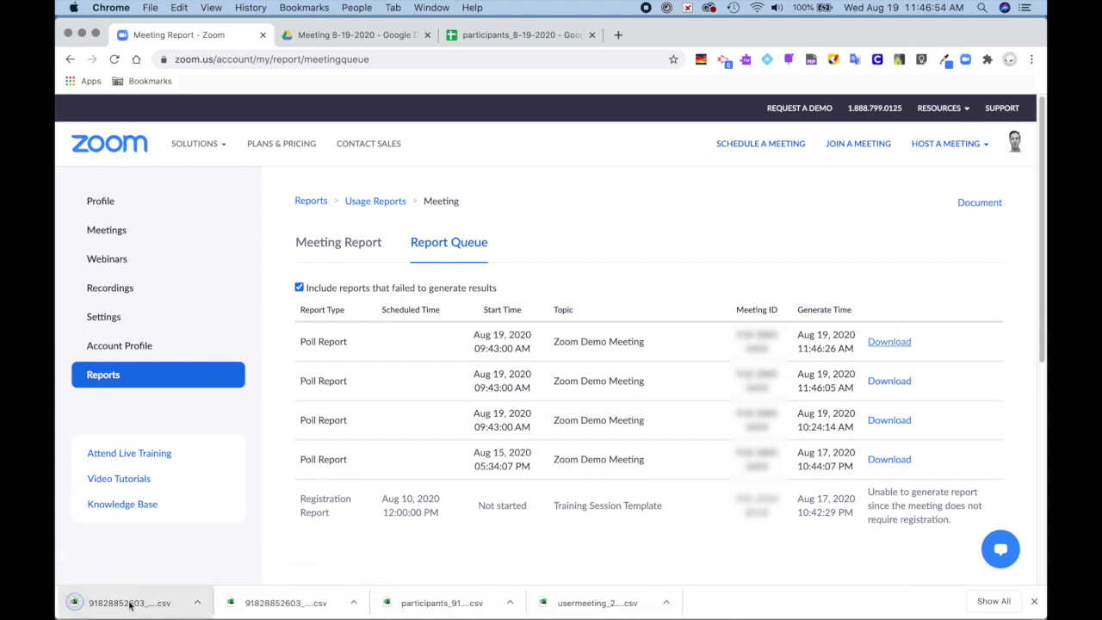
drag(129, 605, 364, 379)
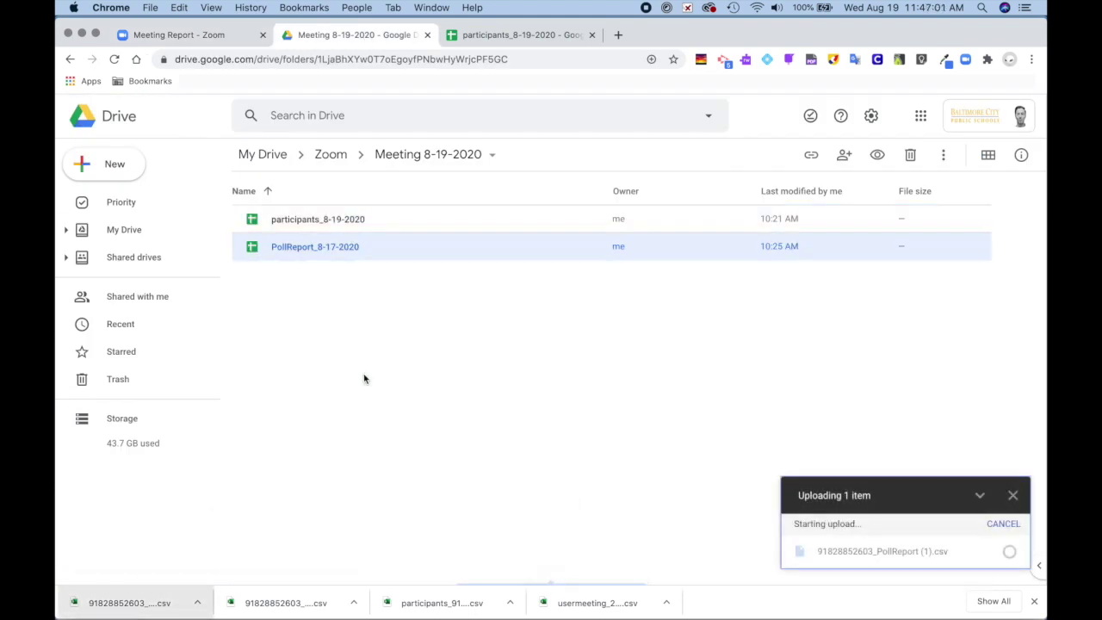
- Rename the newly uploaded poll report in the Drive folder to PollReport_8-19-2020
right_click(362, 221)
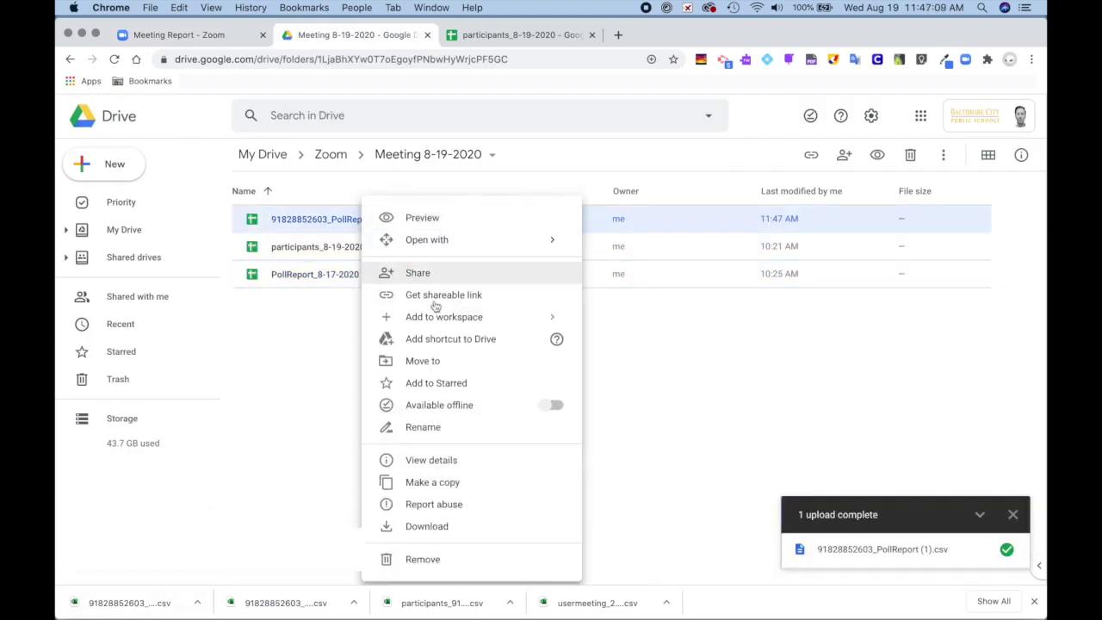
click(406, 425)
text(PollReport_8-19-2020)
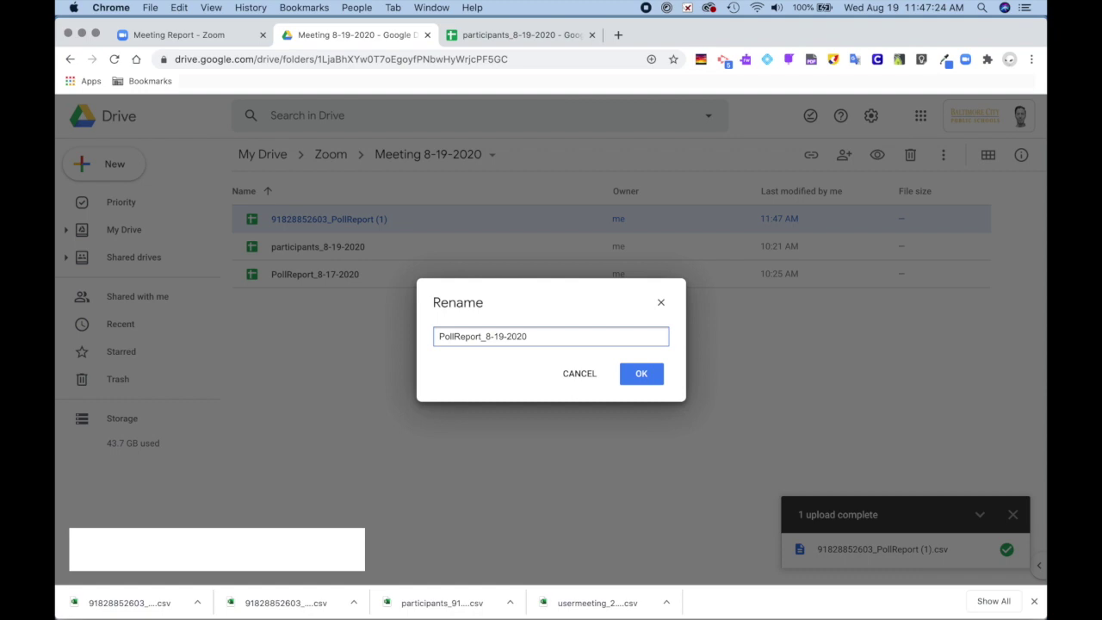
click(644, 377)
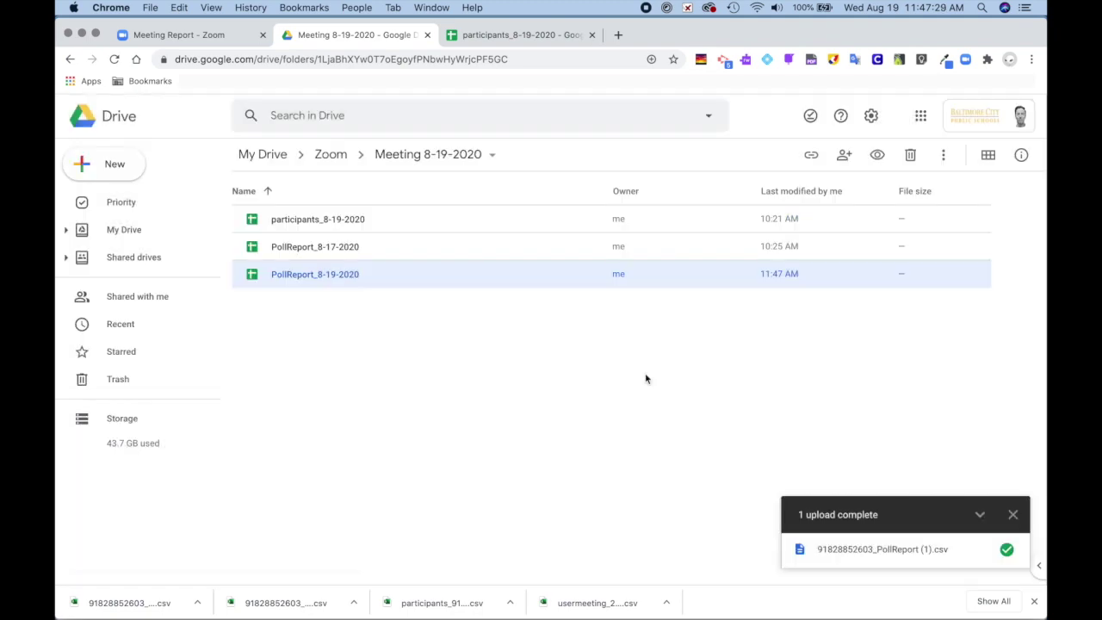
- Open the PollReport_8-19-2020 spreadsheet and examine the respondent's user name, user email and first poll question in row 2
double_click(251, 274)
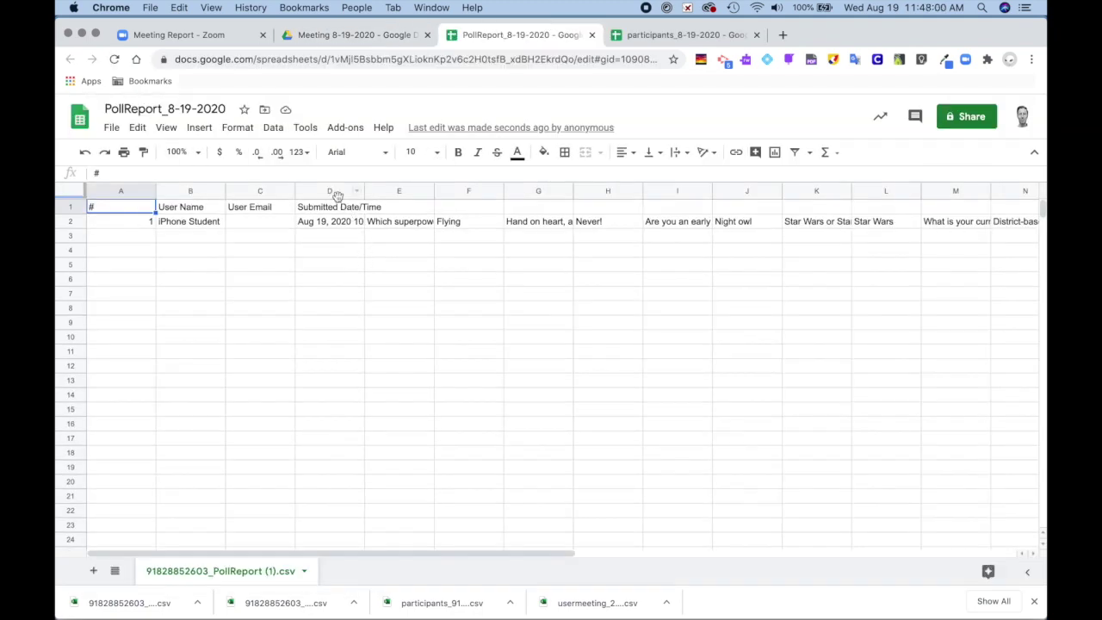
click(190, 221)
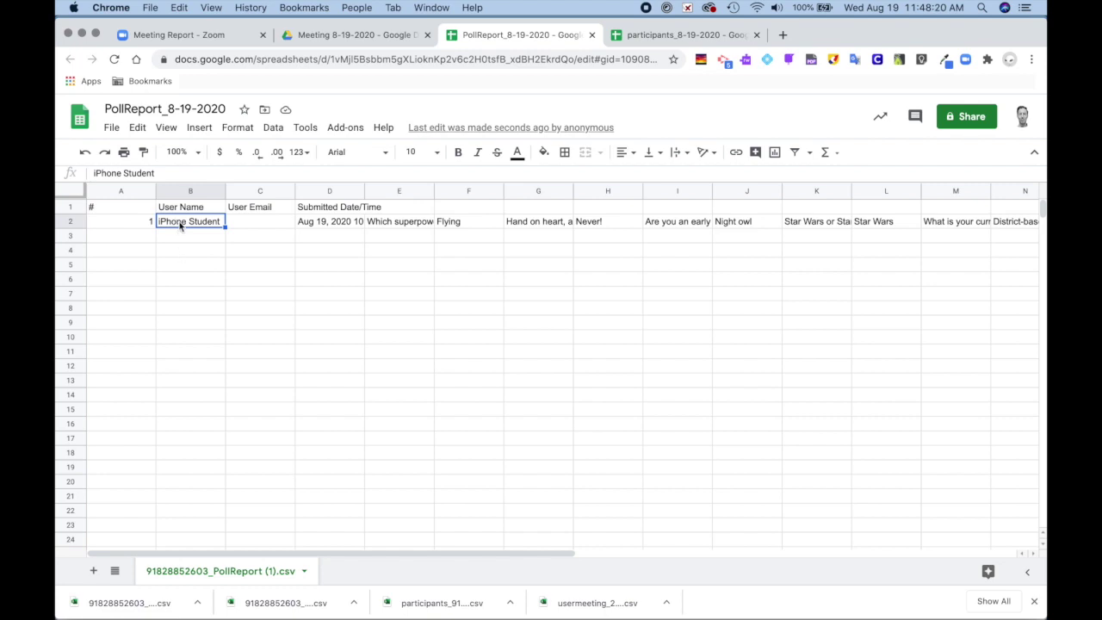
click(255, 224)
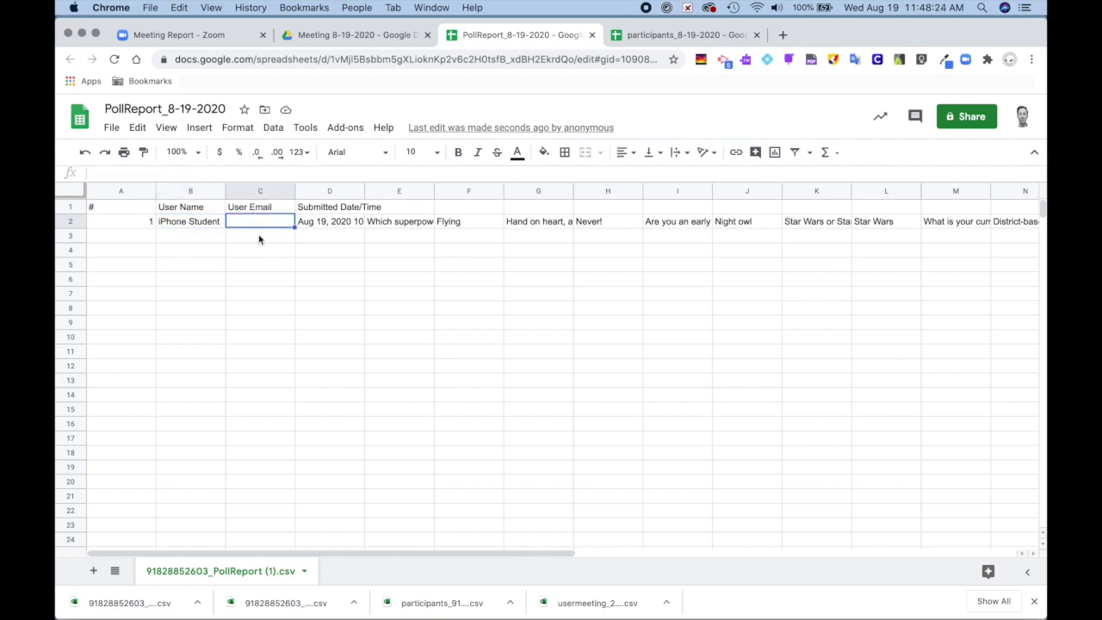
click(182, 223)
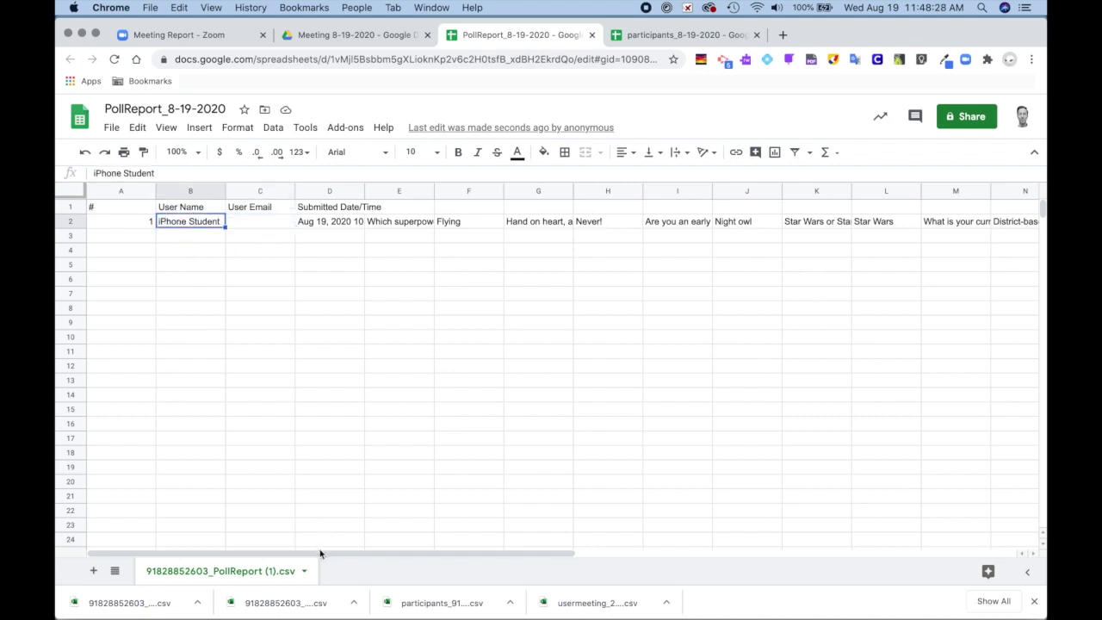
scroll(319, 558, right, 2)
click(330, 223)
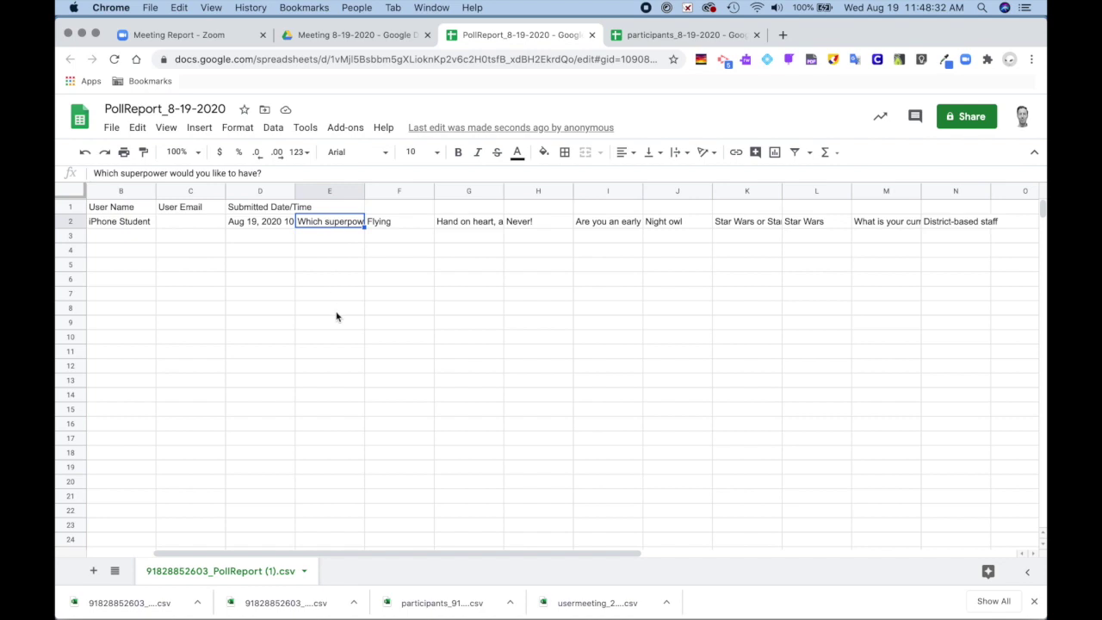
- Wrap the text in columns E to N so the poll questions and answers can be read in full
drag(328, 190, 953, 190)
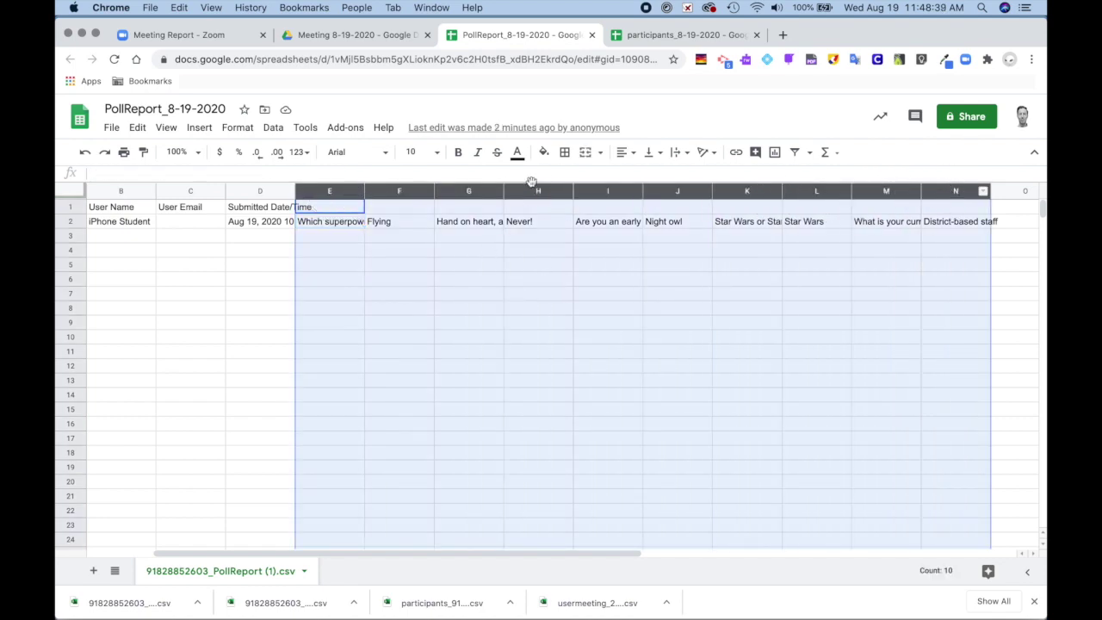
click(679, 153)
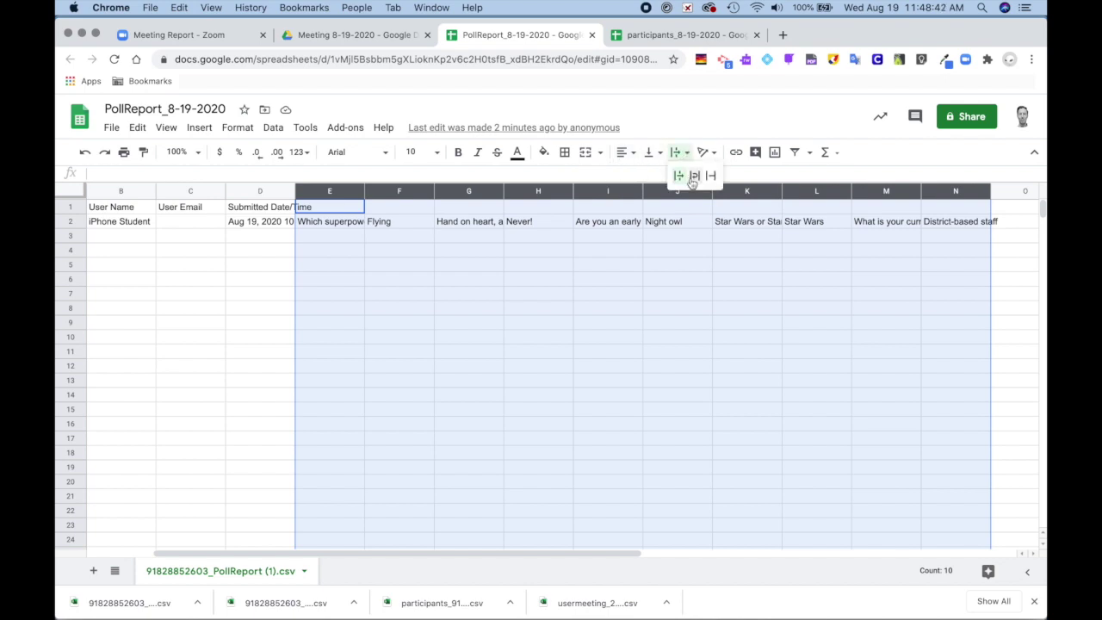
click(690, 178)
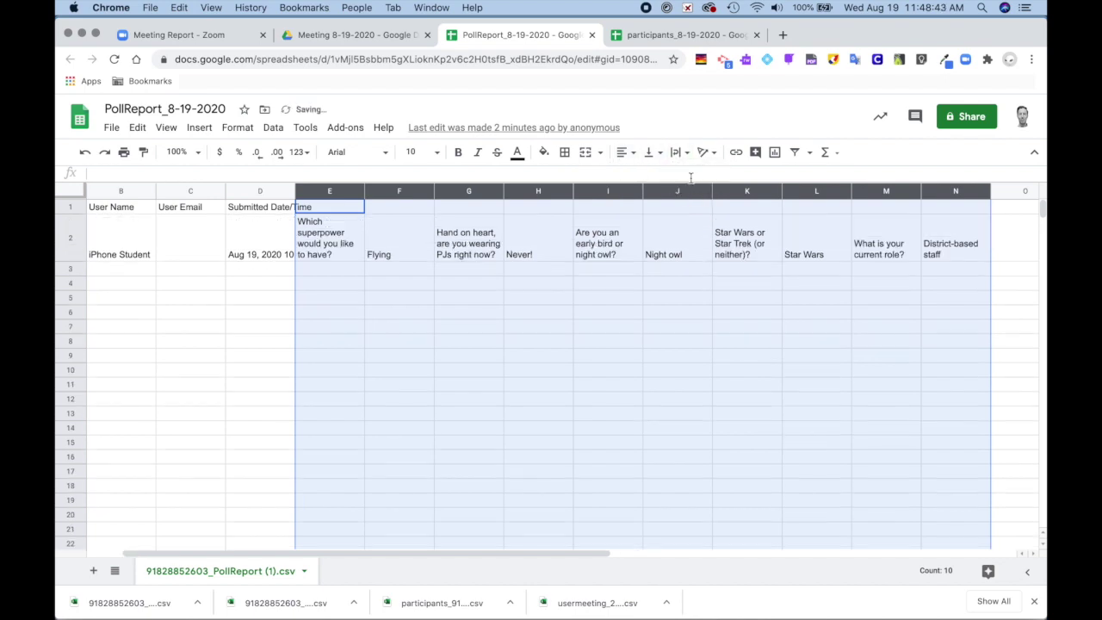
click(409, 358)
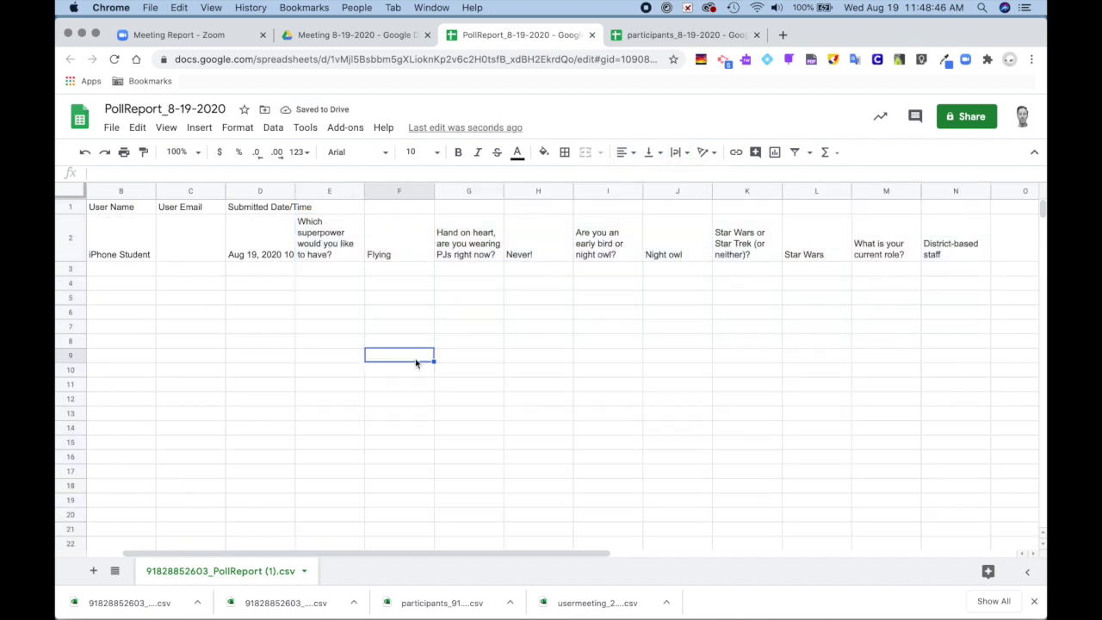